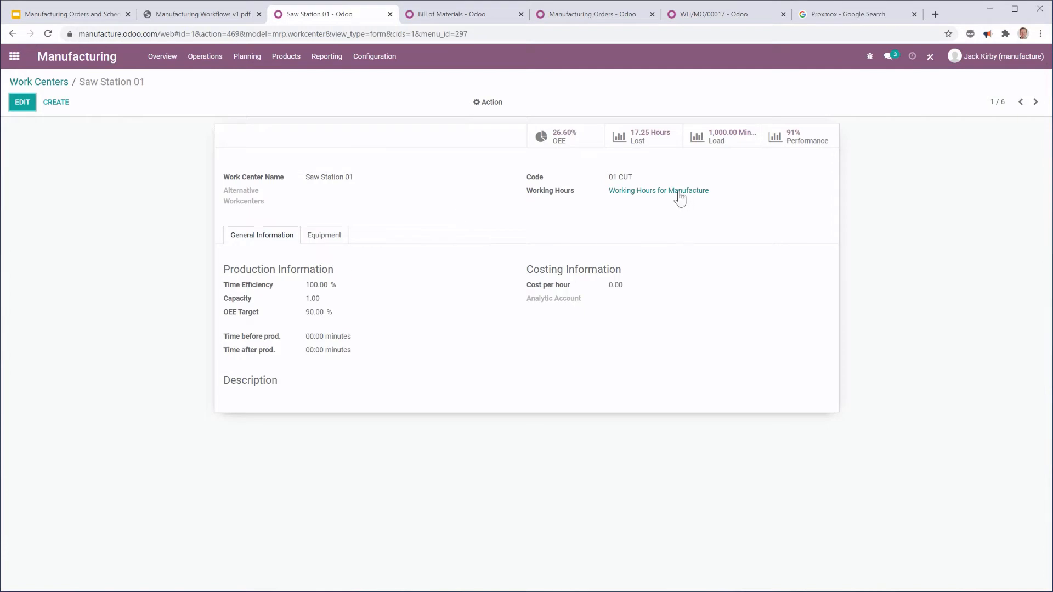
Review the working hours assigned to Saw Station 01 and the process diagram in Manufacturing Workflows v1.pdf, returning to the work center.
{"action": "left_click", "coordinate": [677, 192]}
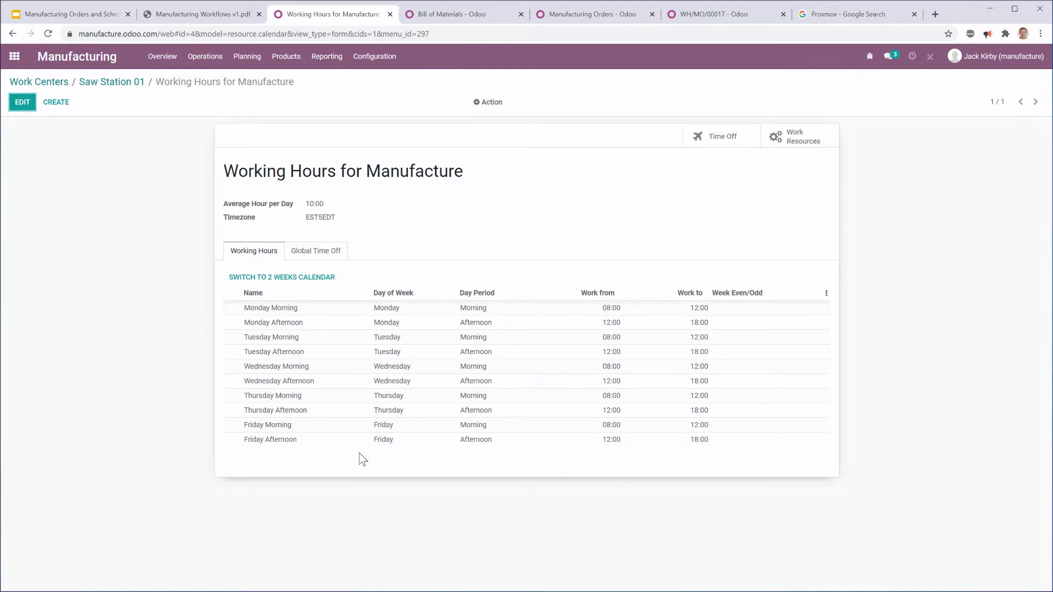
{"action": "left_click", "coordinate": [104, 82]}
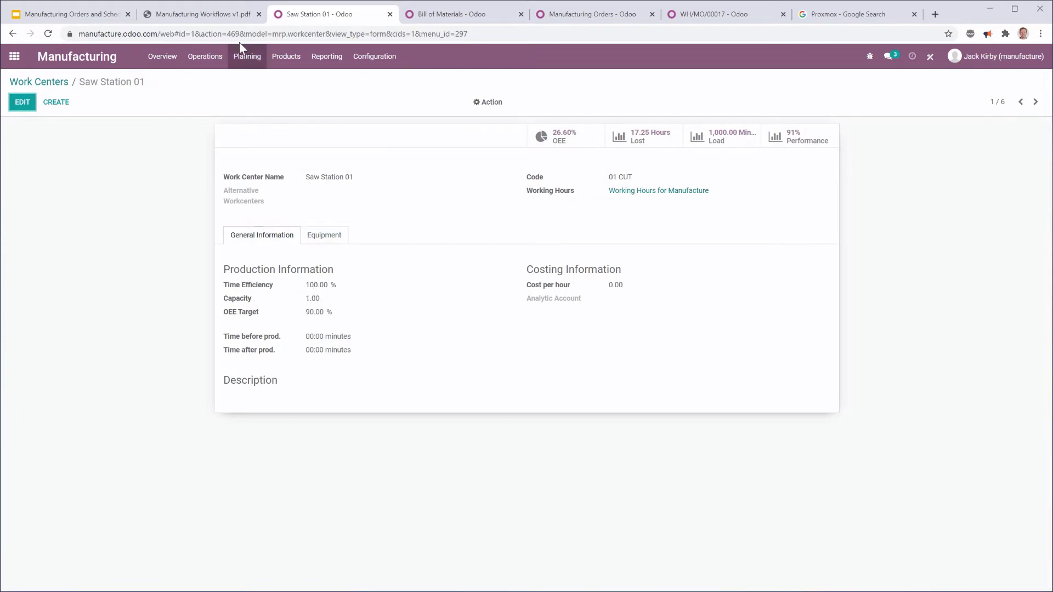
{"action": "left_click", "coordinate": [219, 16]}
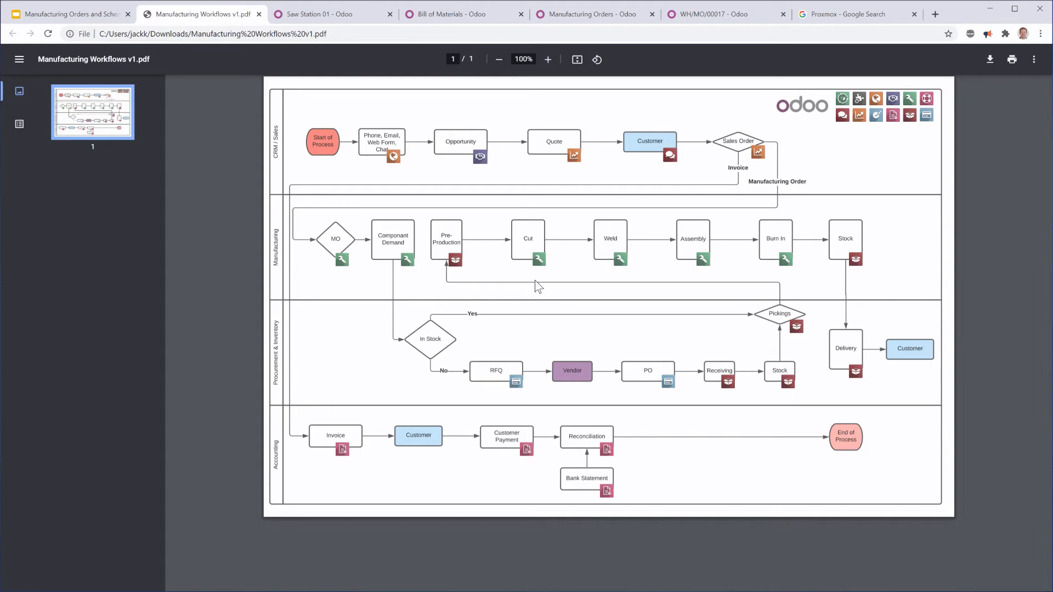
{"action": "left_click", "coordinate": [320, 15]}
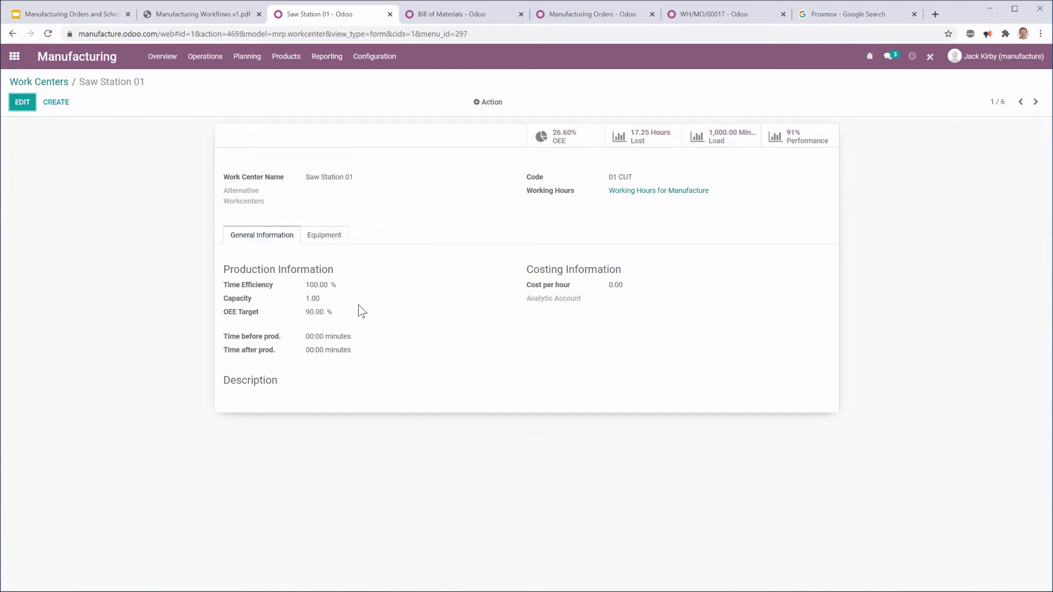
Open the 100 Gallon Max Smoker bill of materials and review its operations, components and miscellaneous settings.
{"action": "left_click", "coordinate": [437, 18]}
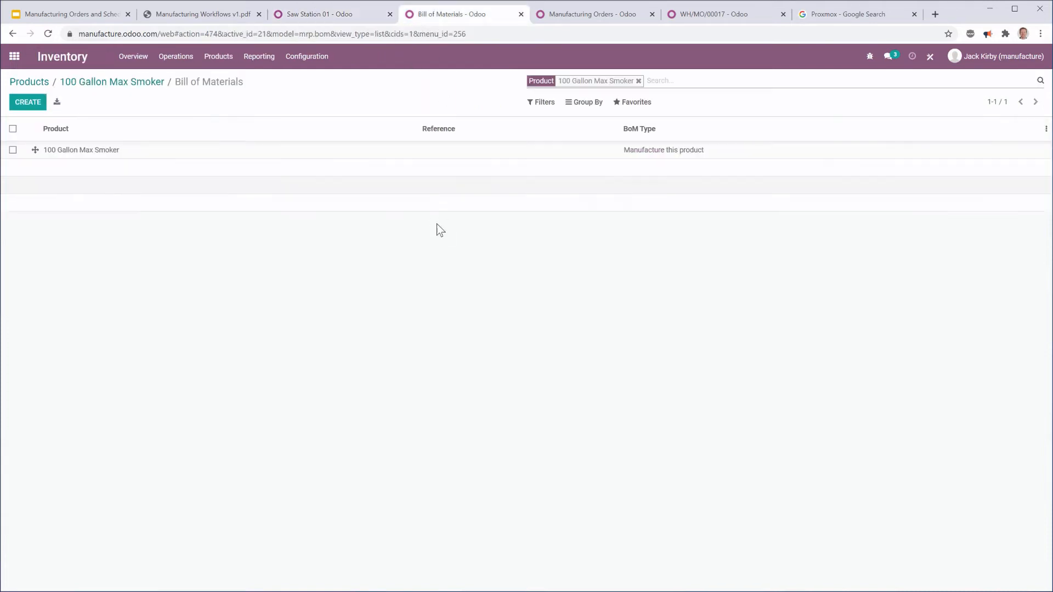
{"action": "left_click", "coordinate": [100, 153]}
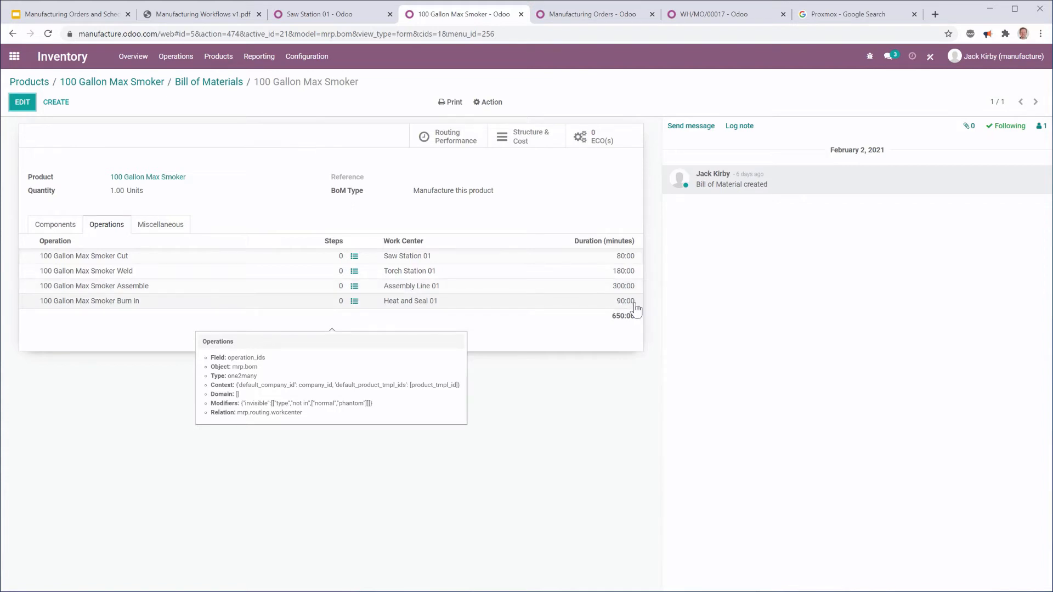
{"action": "left_click", "coordinate": [163, 225]}
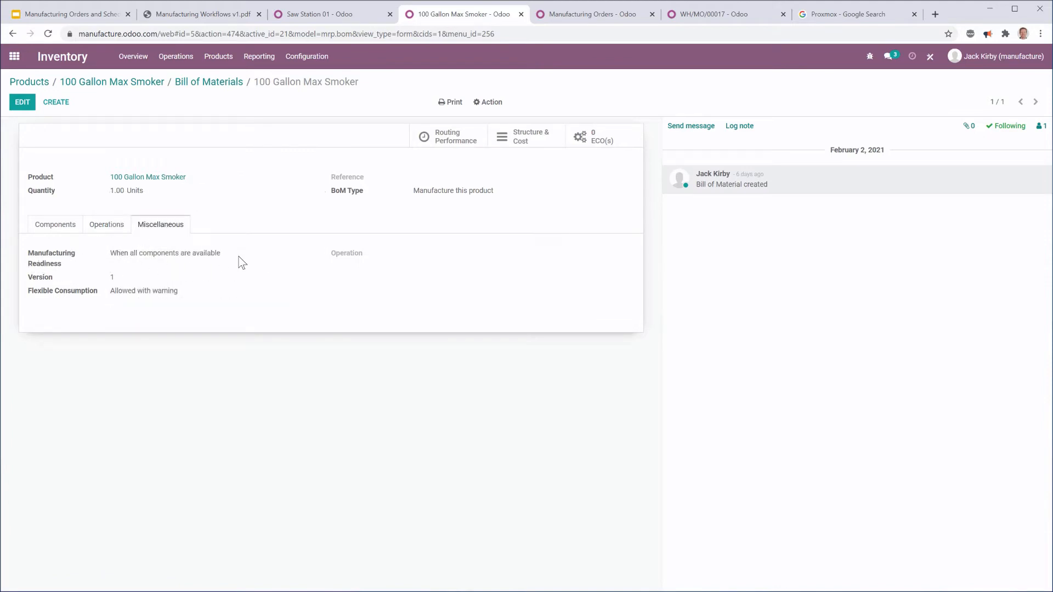
{"action": "left_click", "coordinate": [51, 225]}
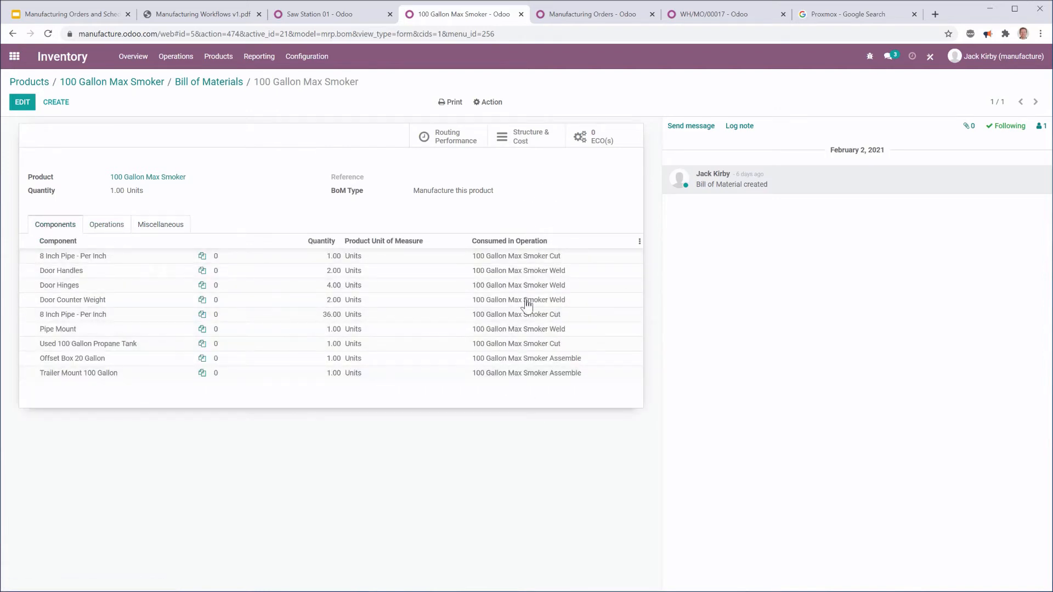
{"action": "left_click", "coordinate": [171, 227]}
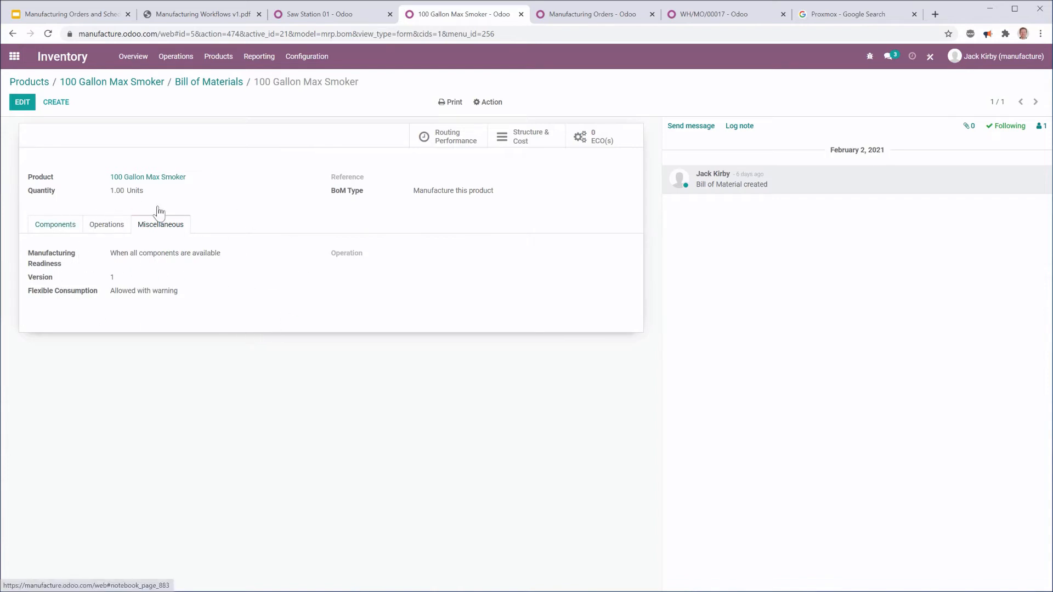
Open manufacturing order WH/MO/00010 for the Trailer Mount 100 Gallon, check its work orders and plan them.
{"action": "left_click", "coordinate": [598, 16]}
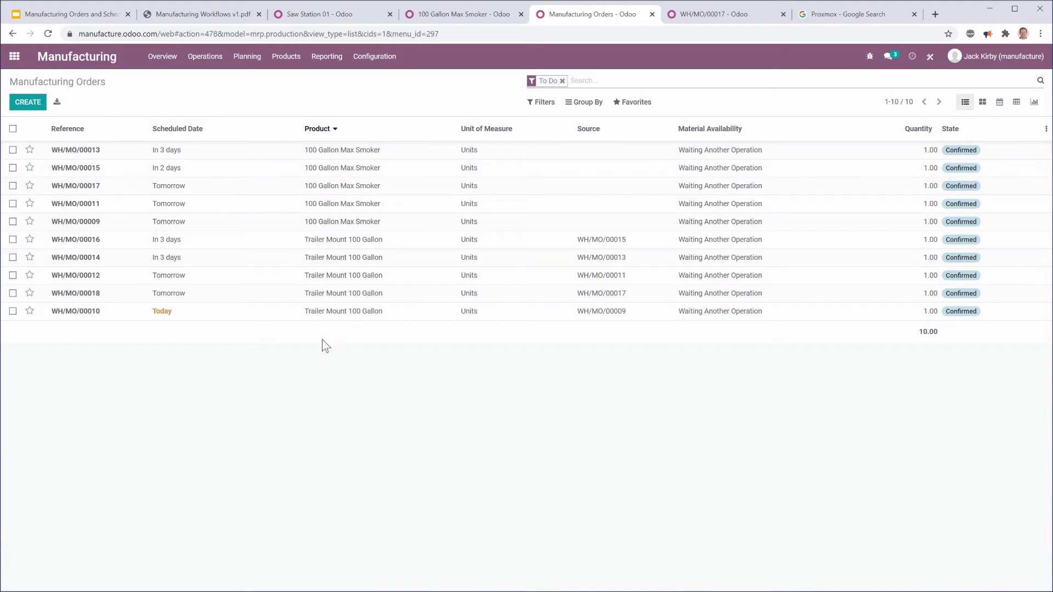
{"action": "left_click", "coordinate": [185, 313]}
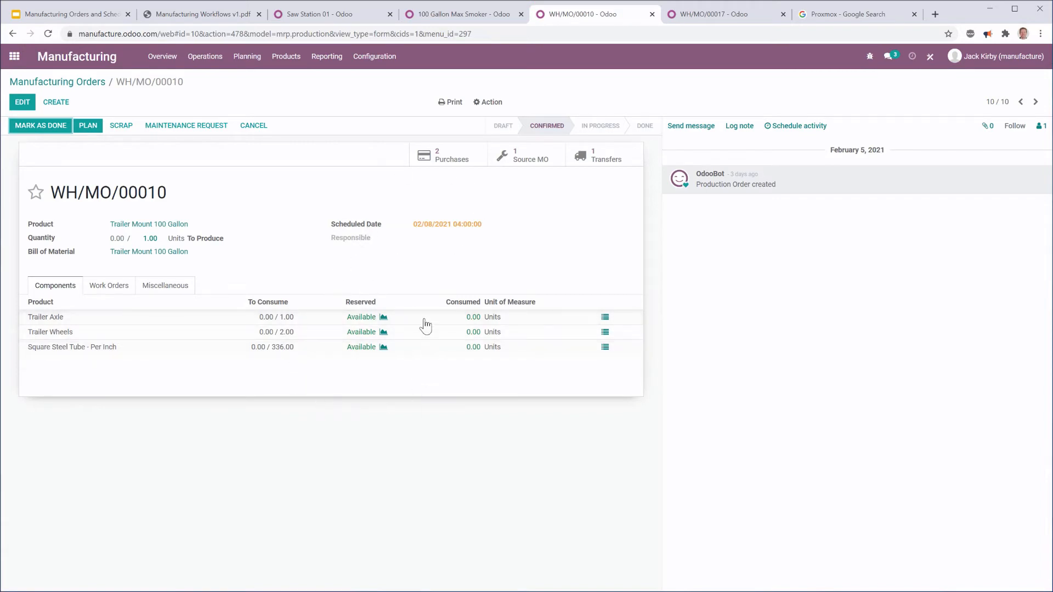
{"action": "left_click", "coordinate": [112, 288]}
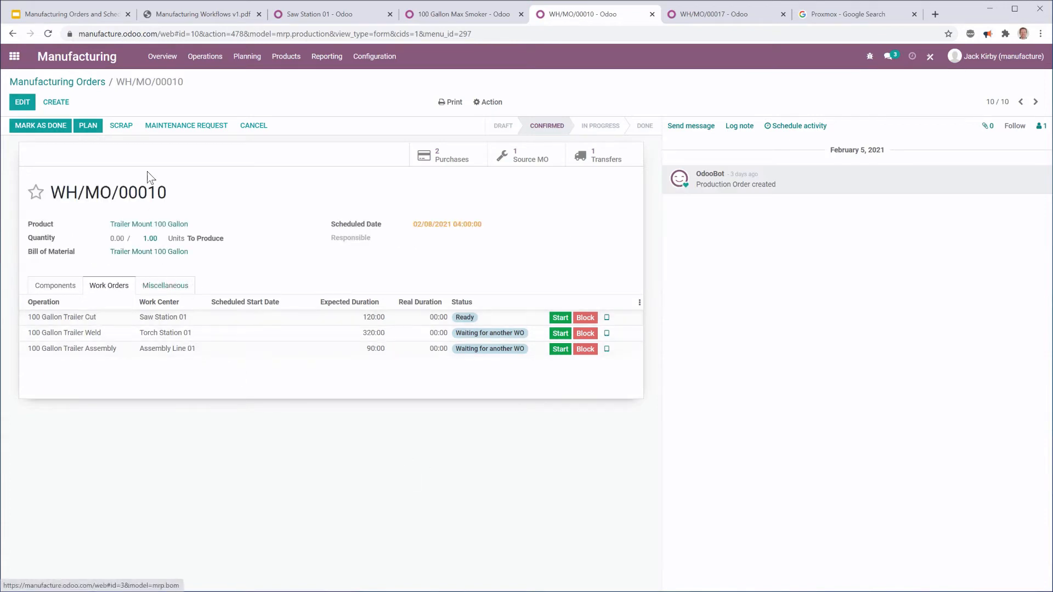
{"action": "left_click", "coordinate": [90, 125]}
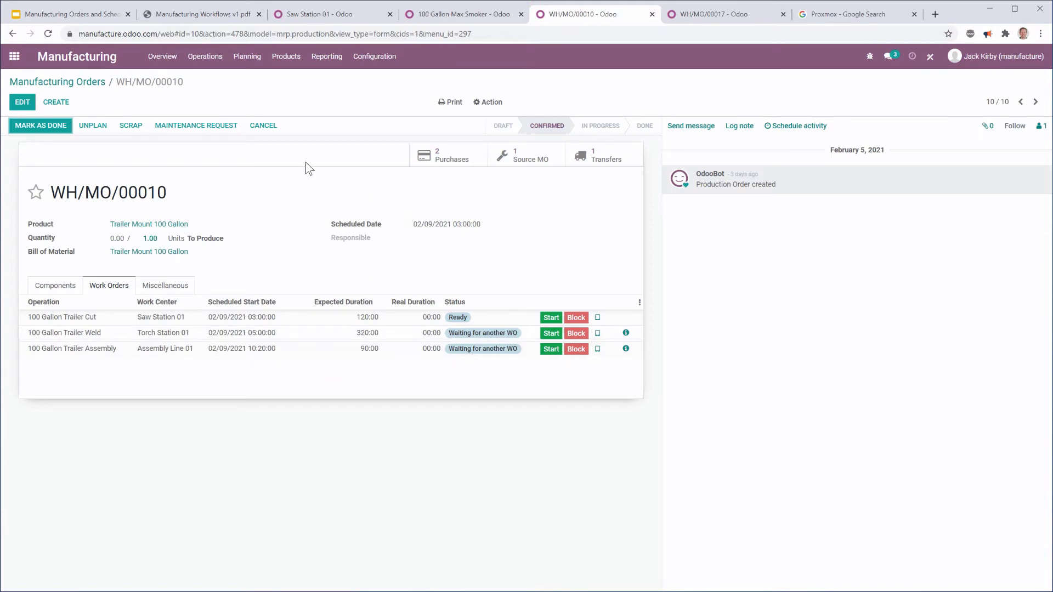
Open work order planning by work center and examine the timing of WH/MO/00010's operations, checking against the Saw Station 01 record.
{"action": "left_click", "coordinate": [707, 15]}
{"action": "left_click", "coordinate": [256, 57]}
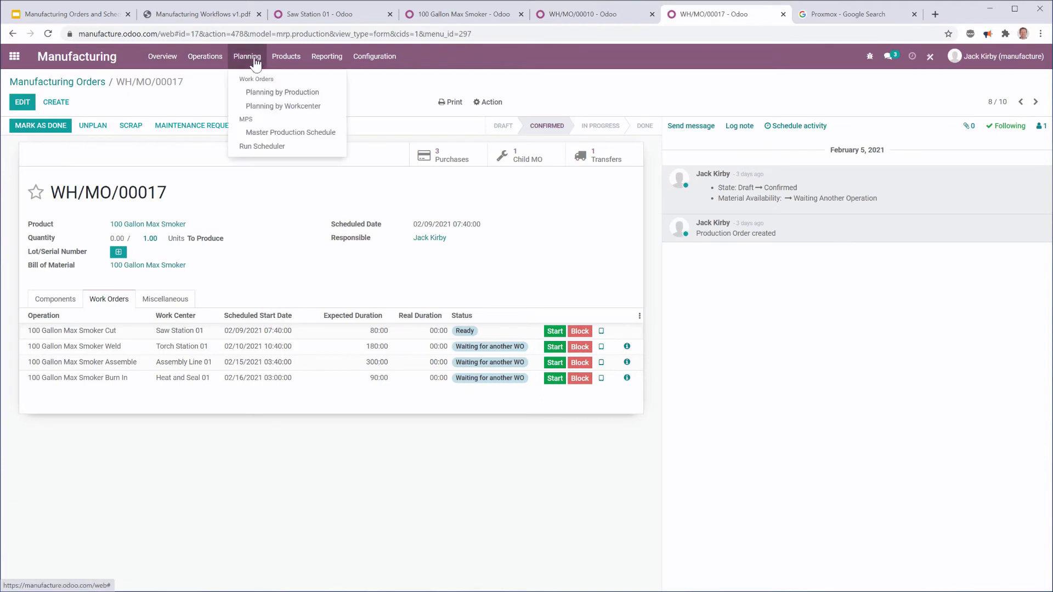
{"action": "left_click", "coordinate": [265, 107]}
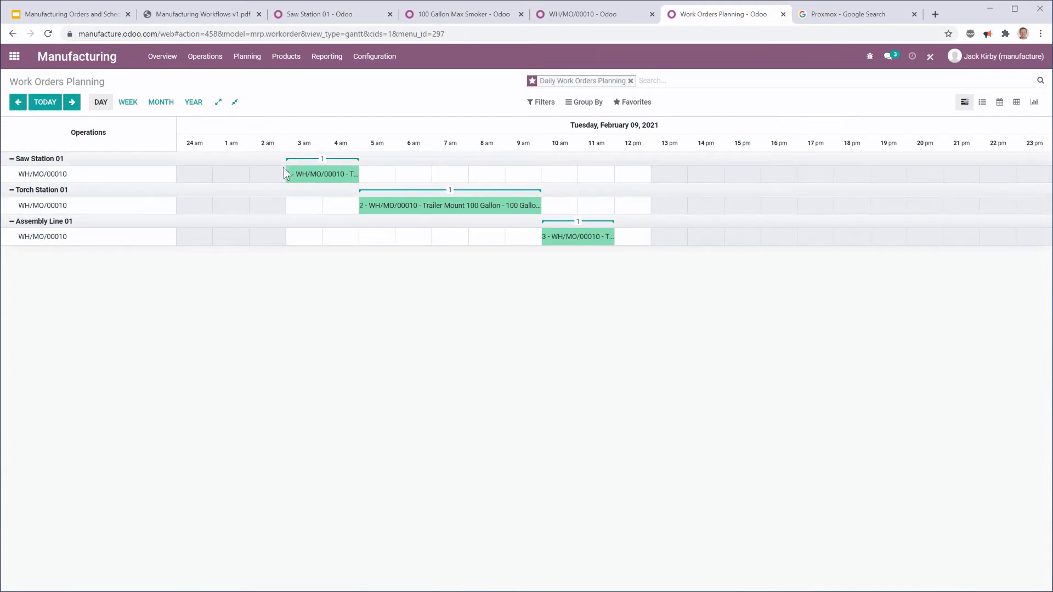
{"action": "mouse_move", "coordinate": [299, 180]}
{"action": "mouse_move", "coordinate": [395, 215]}
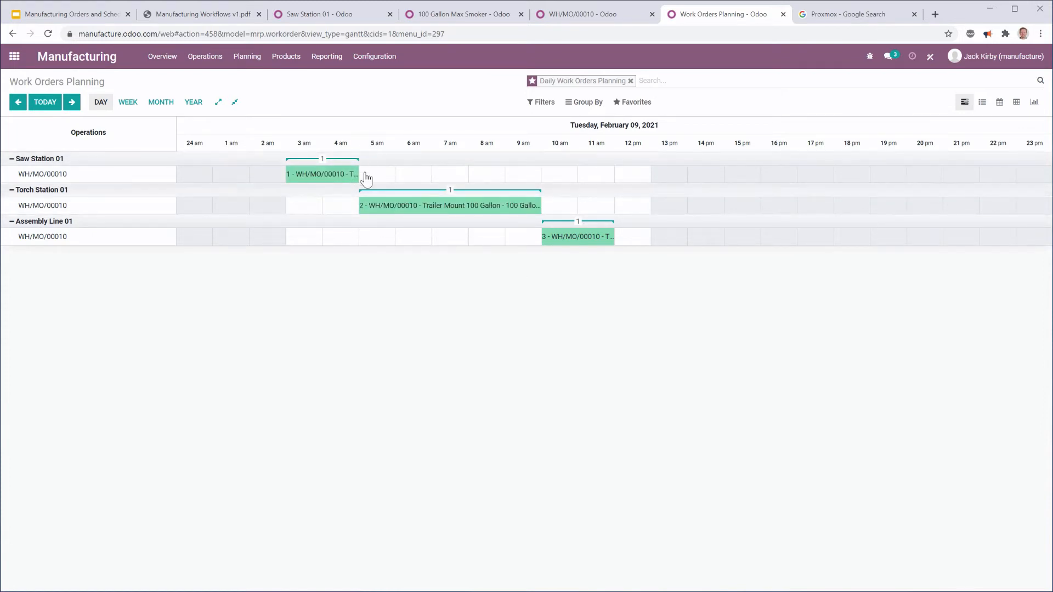
{"action": "mouse_move", "coordinate": [602, 238]}
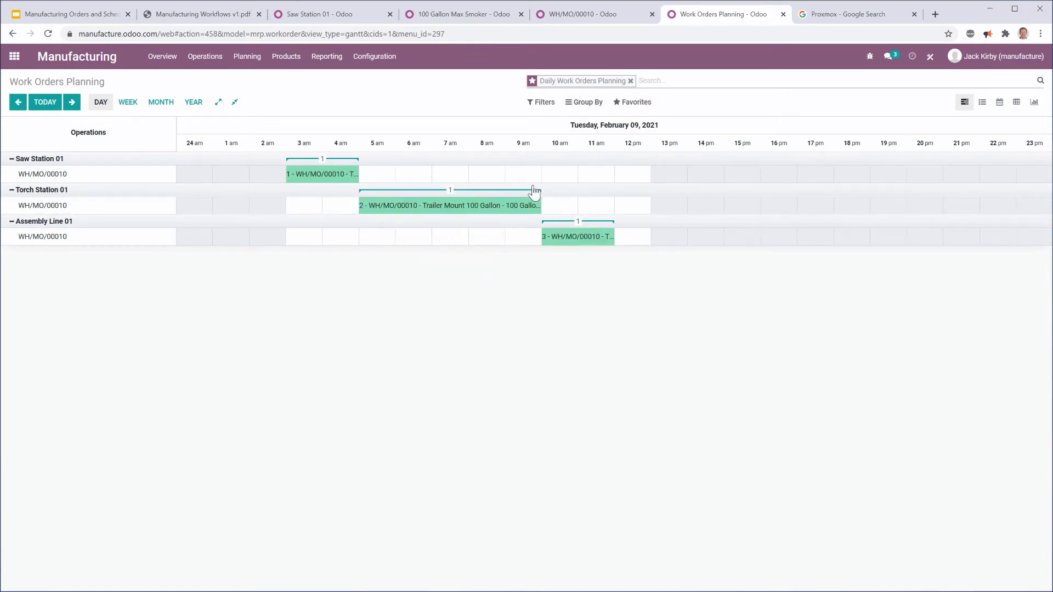
{"action": "mouse_move", "coordinate": [501, 208]}
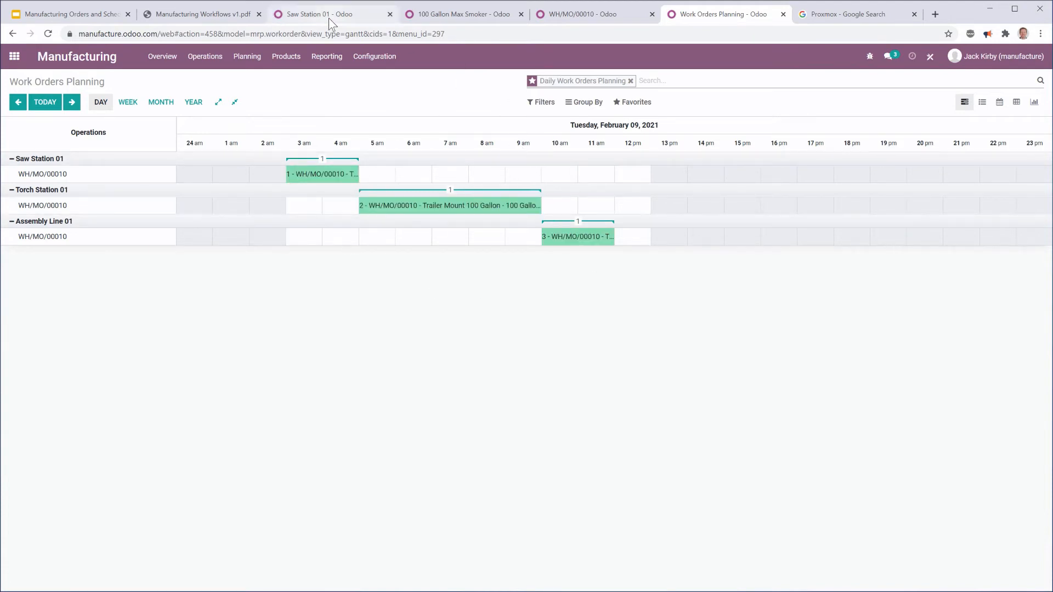
{"action": "left_click", "coordinate": [362, 14]}
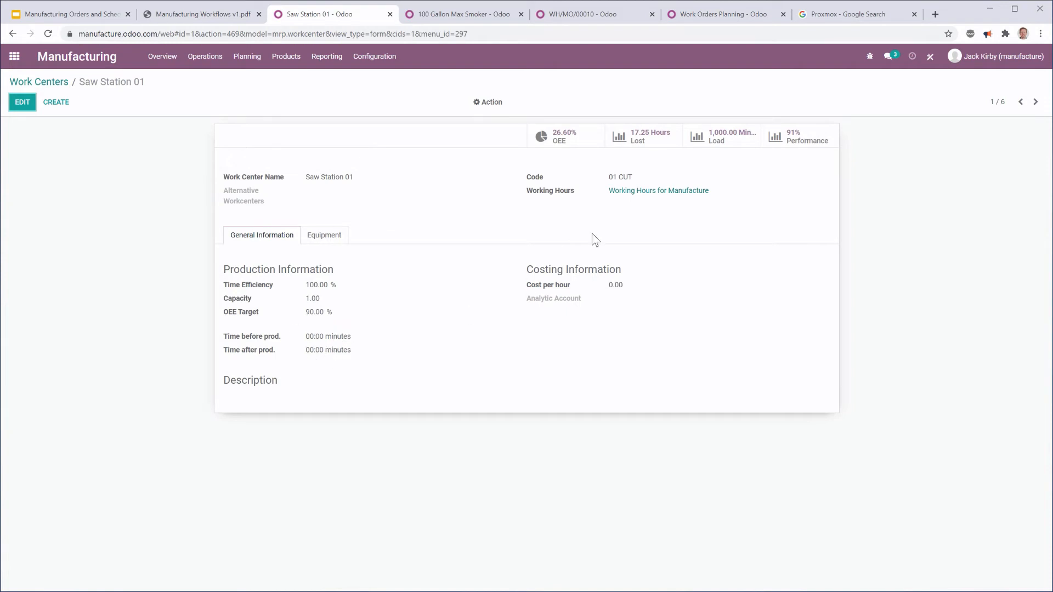
{"action": "left_click", "coordinate": [715, 13]}
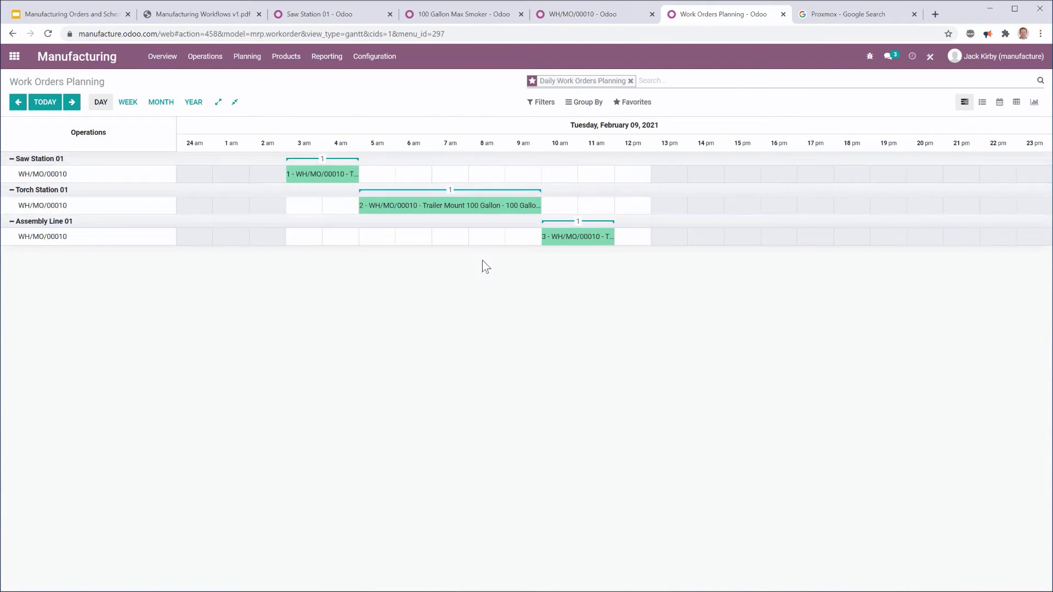
Reschedule WH/MO/00010's work orders on February 9 to start at 4 am on Saw Station 01, 6 am on Torch Station 01 and 11 am on Assembly Line 01.
{"action": "left_click_drag", "start_coordinate": [336, 174], "coordinate": [433, 331]}
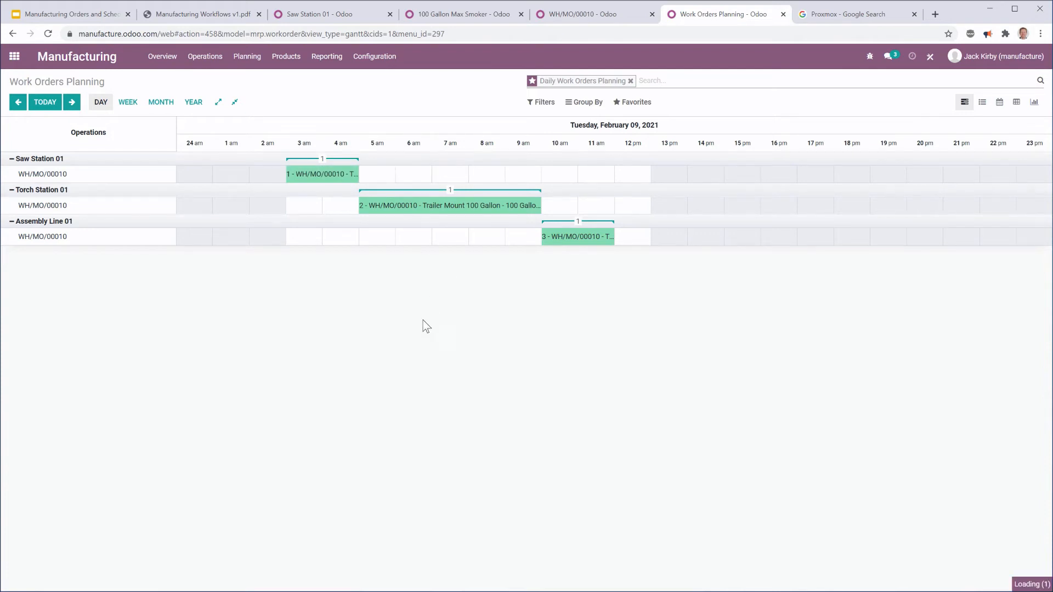
{"action": "left_click_drag", "start_coordinate": [414, 211], "coordinate": [500, 310]}
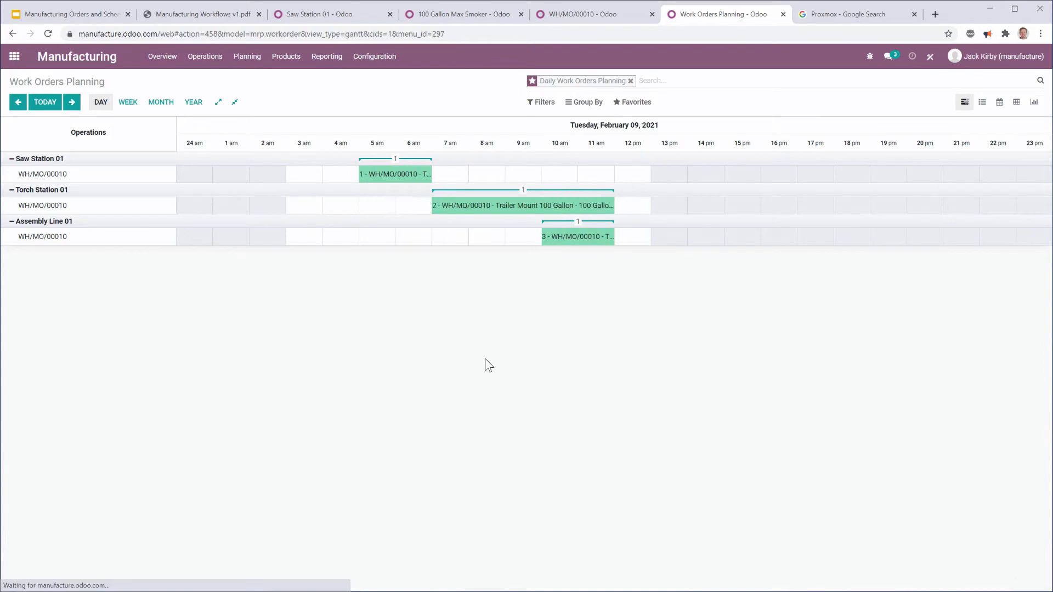
{"action": "left_click_drag", "start_coordinate": [579, 239], "coordinate": [624, 246]}
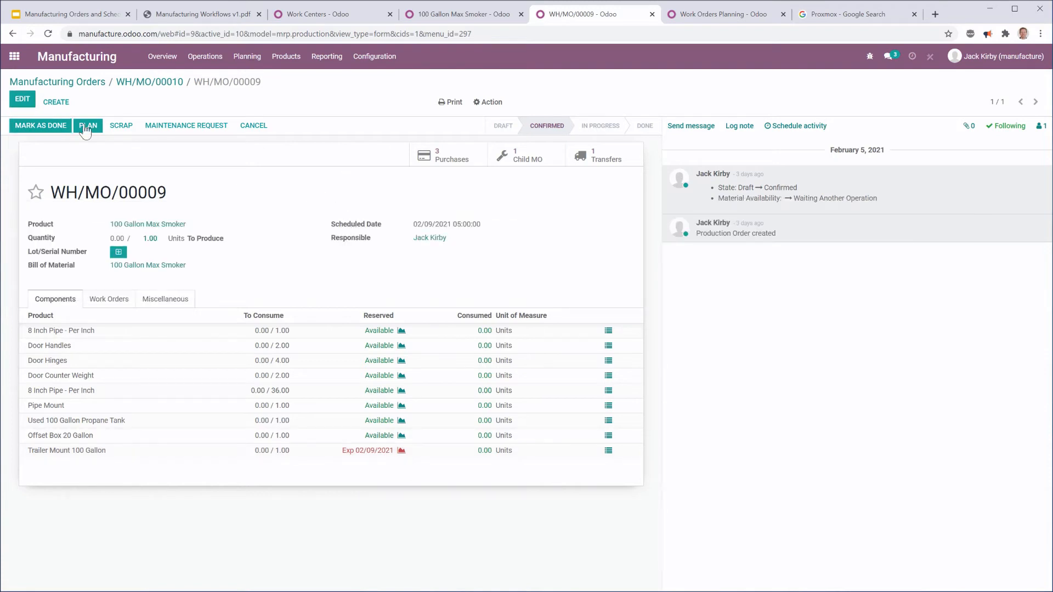
Set the scheduled date of manufacturing order WH/MO/00009 to 02/10/2021 05:00:00, save it, and plan its work orders.
{"action": "left_click", "coordinate": [22, 102]}
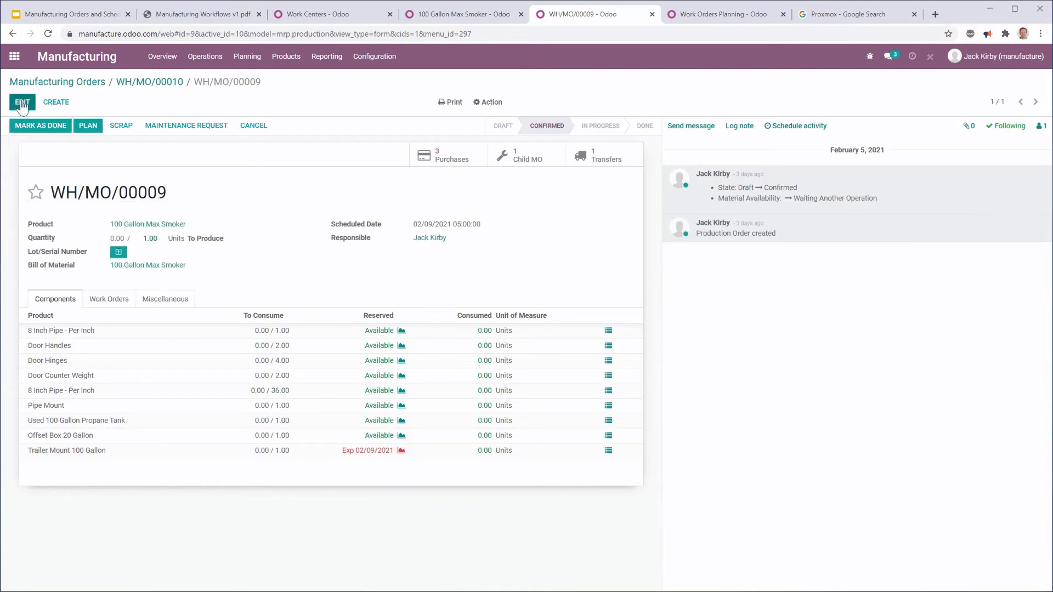
{"action": "left_click", "coordinate": [426, 225]}
{"action": "left_click", "coordinate": [473, 289]}
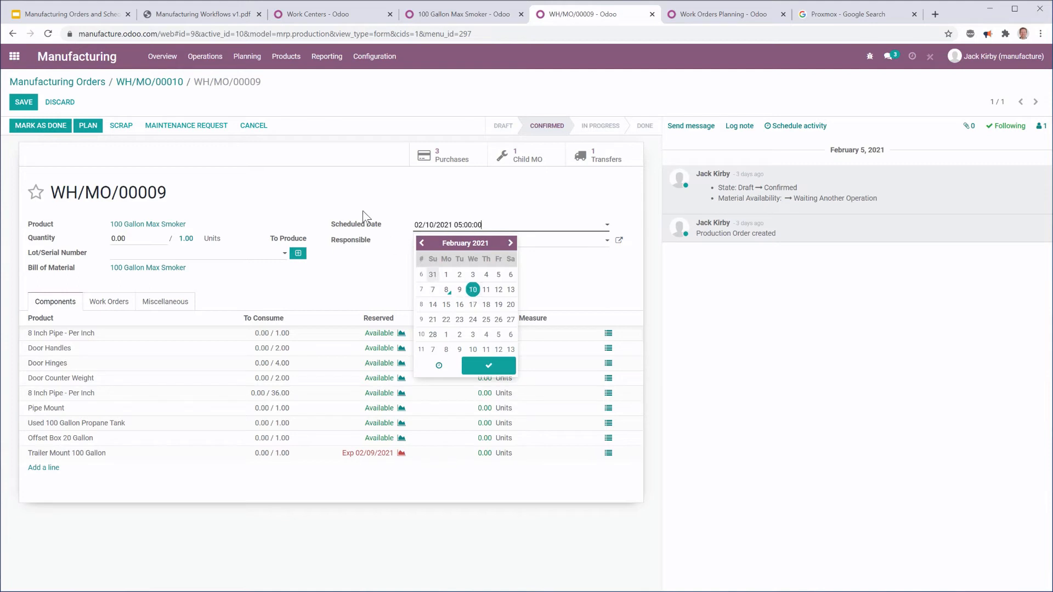
{"action": "left_click", "coordinate": [341, 178]}
{"action": "left_click", "coordinate": [20, 102]}
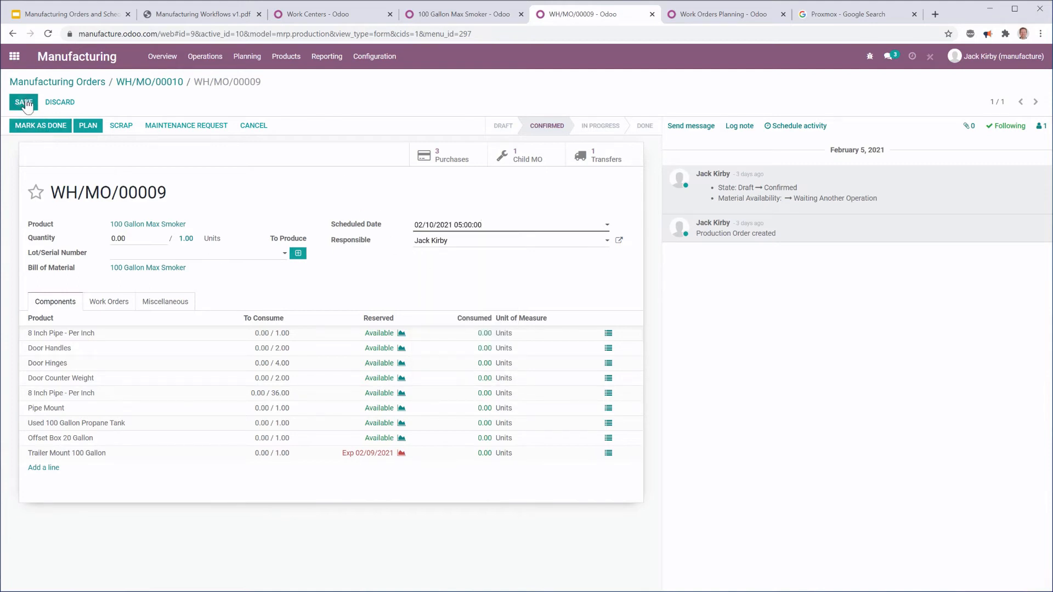
{"action": "left_click", "coordinate": [88, 127]}
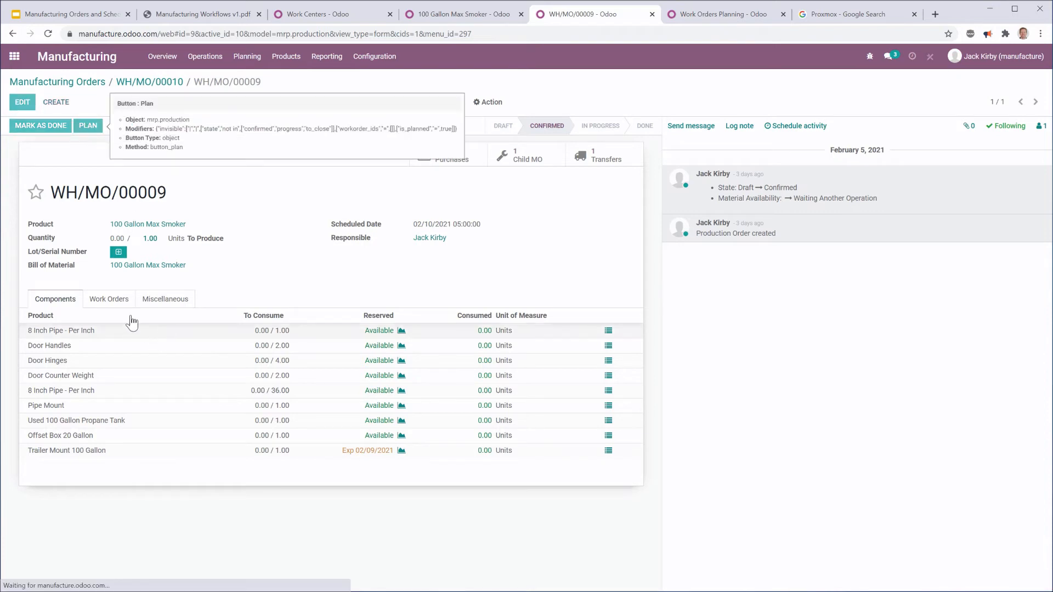
{"action": "left_click", "coordinate": [109, 299]}
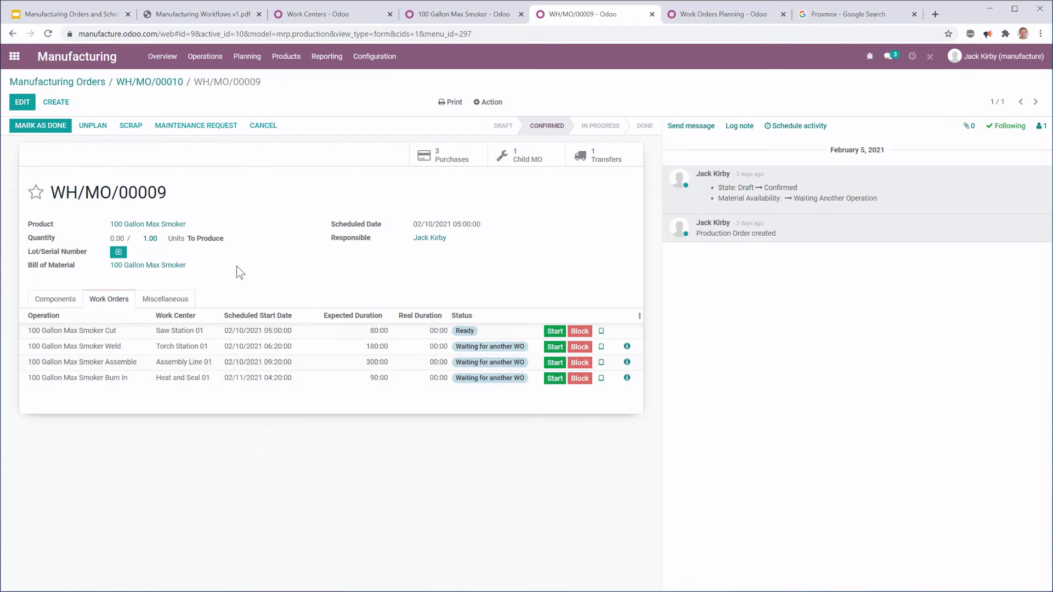
Examine how WH/MO/00009's work orders are laid out across the work centers in the February 10 plan.
{"action": "left_click", "coordinate": [729, 17]}
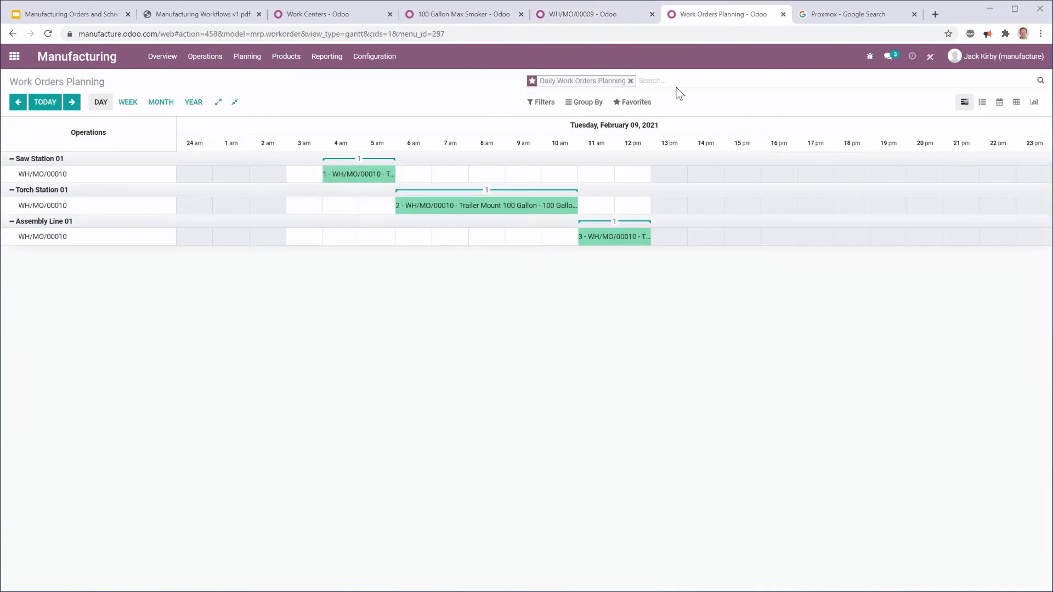
{"action": "left_click", "coordinate": [72, 102]}
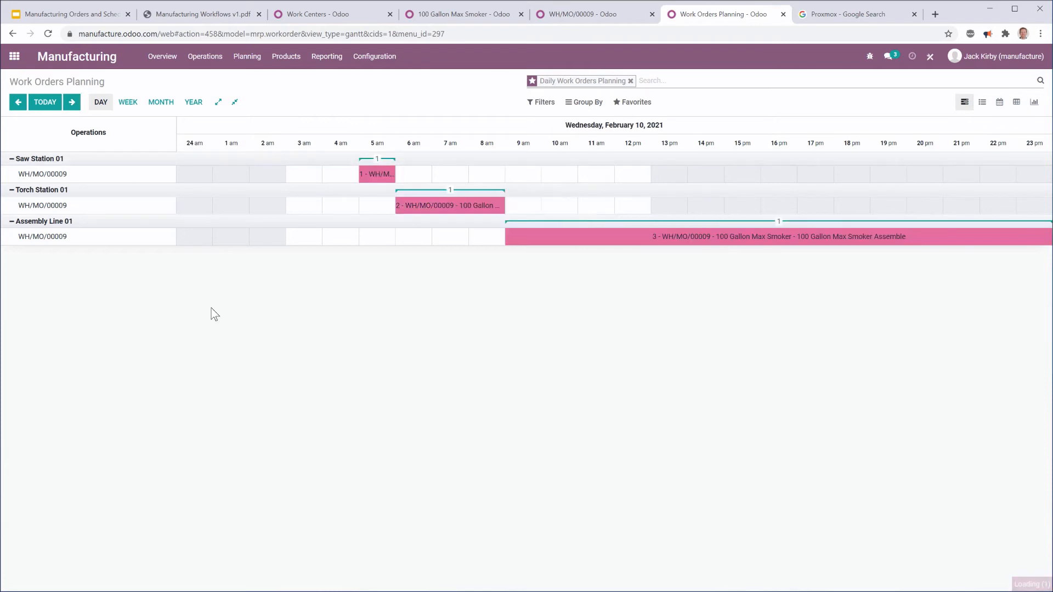
{"action": "mouse_move", "coordinate": [377, 172]}
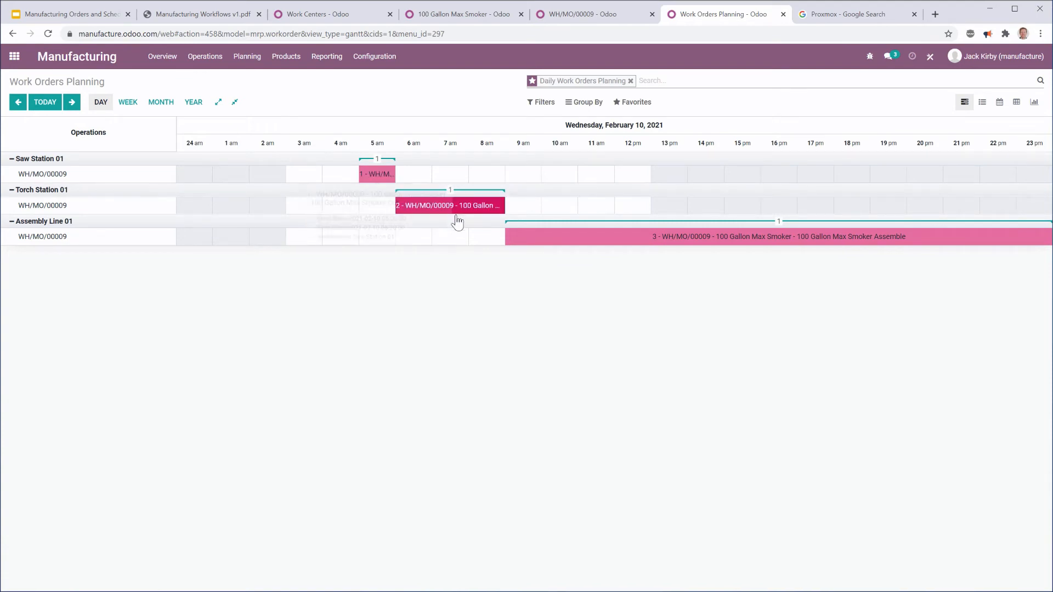
{"action": "mouse_move", "coordinate": [566, 243]}
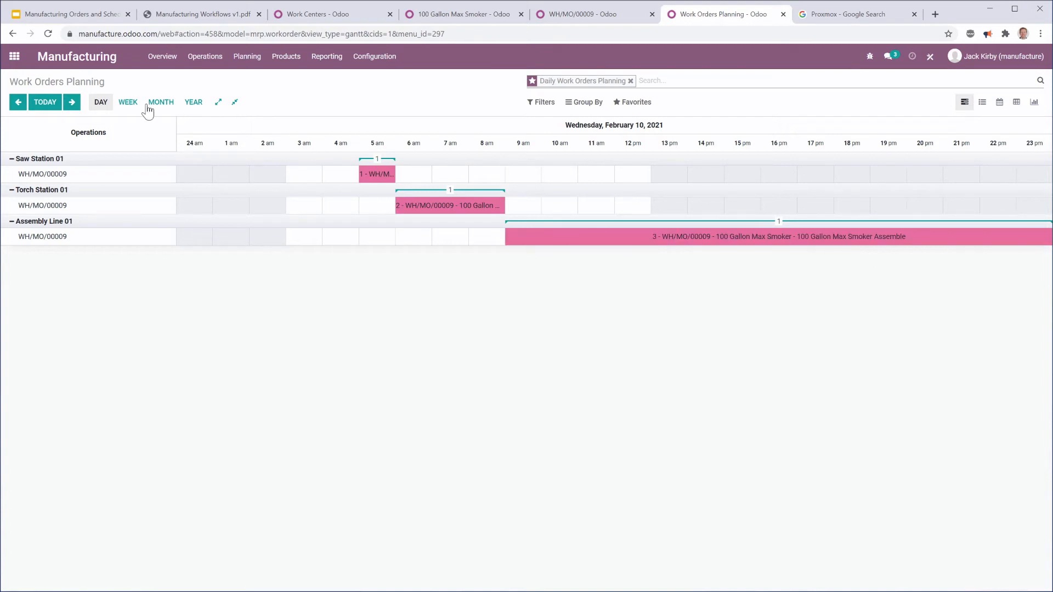
Check the February 11 plan and WH/MO/00009's assembly work order details, then return to the February 10 assembly operation.
{"action": "left_click", "coordinate": [75, 98]}
{"action": "mouse_move", "coordinate": [193, 178]}
{"action": "left_click", "coordinate": [228, 175]}
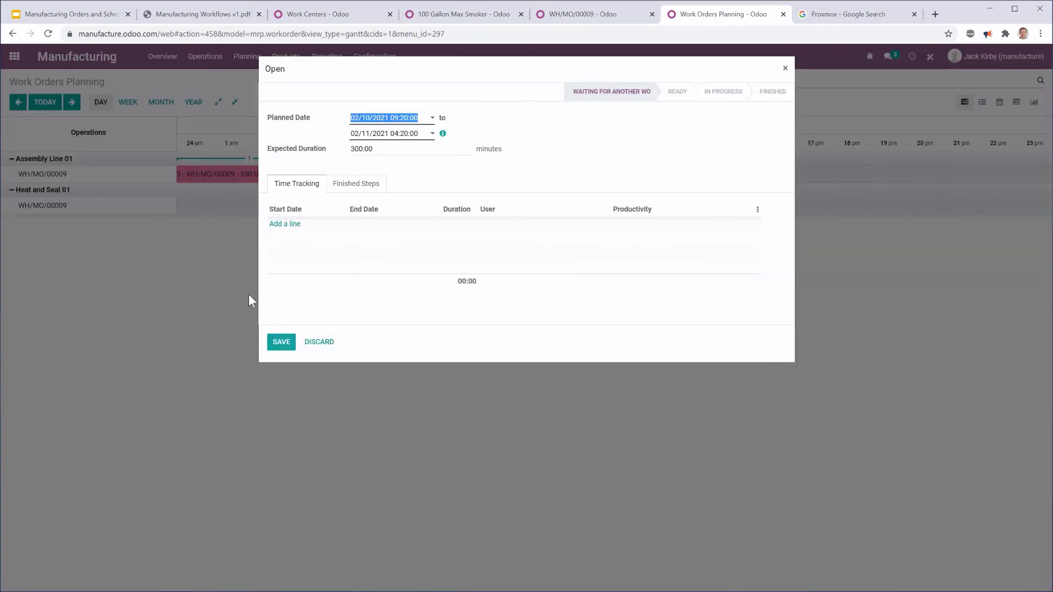
{"action": "left_click", "coordinate": [785, 68]}
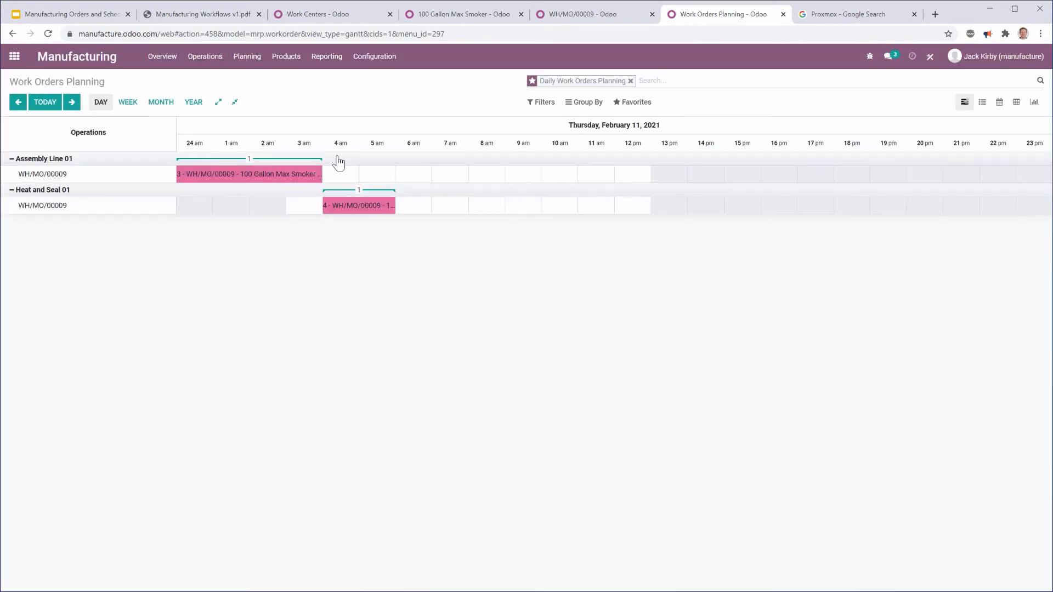
{"action": "left_click", "coordinate": [19, 104]}
{"action": "mouse_move", "coordinate": [610, 242]}
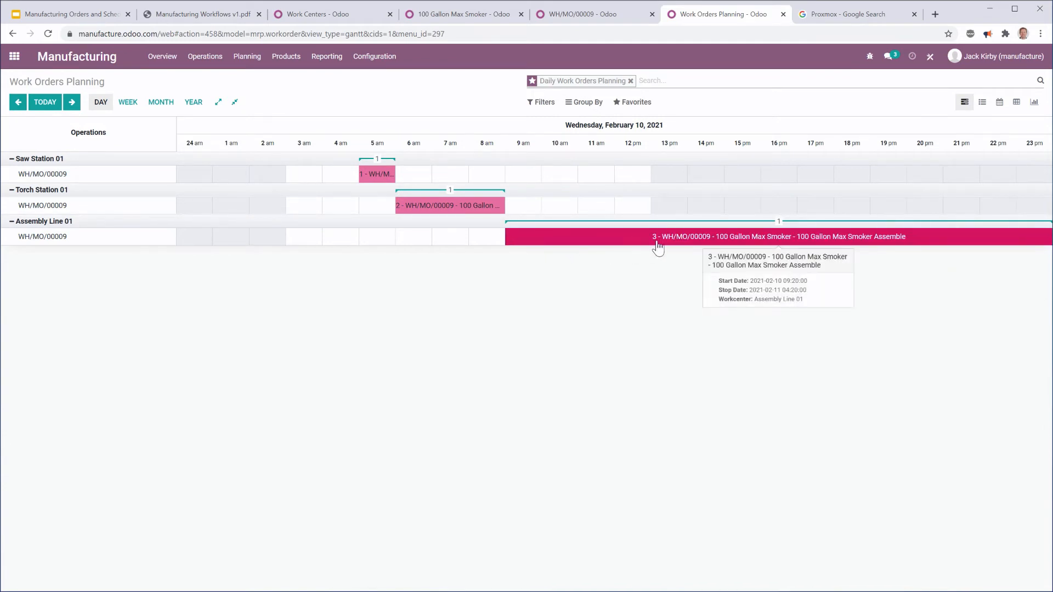
Check the burn-in work order details of WH/MO/00009 on Heat and Seal 01 in the February 11 plan.
{"action": "left_click", "coordinate": [72, 102]}
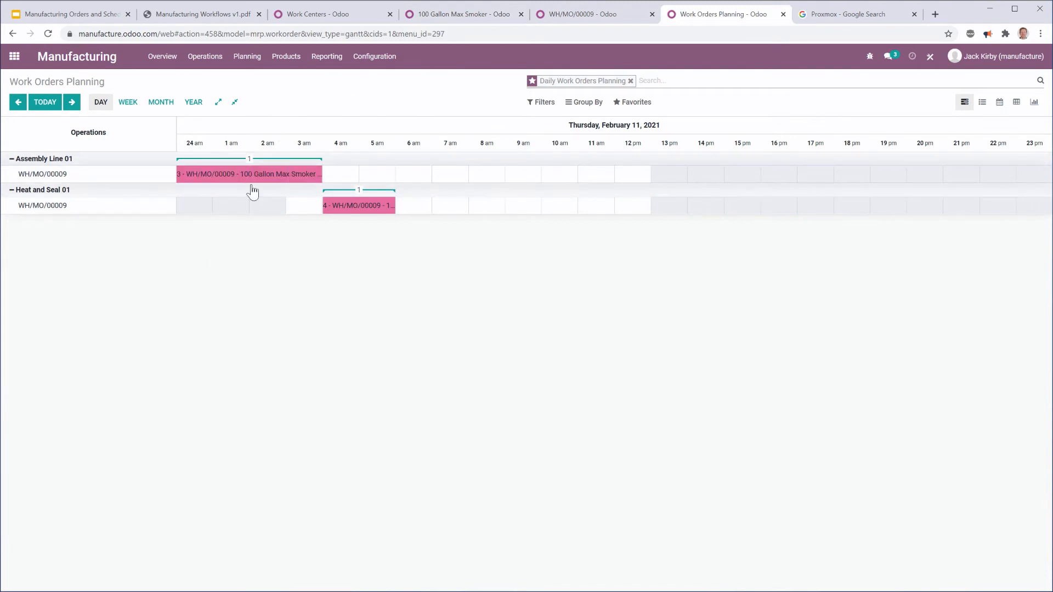
{"action": "mouse_move", "coordinate": [341, 207]}
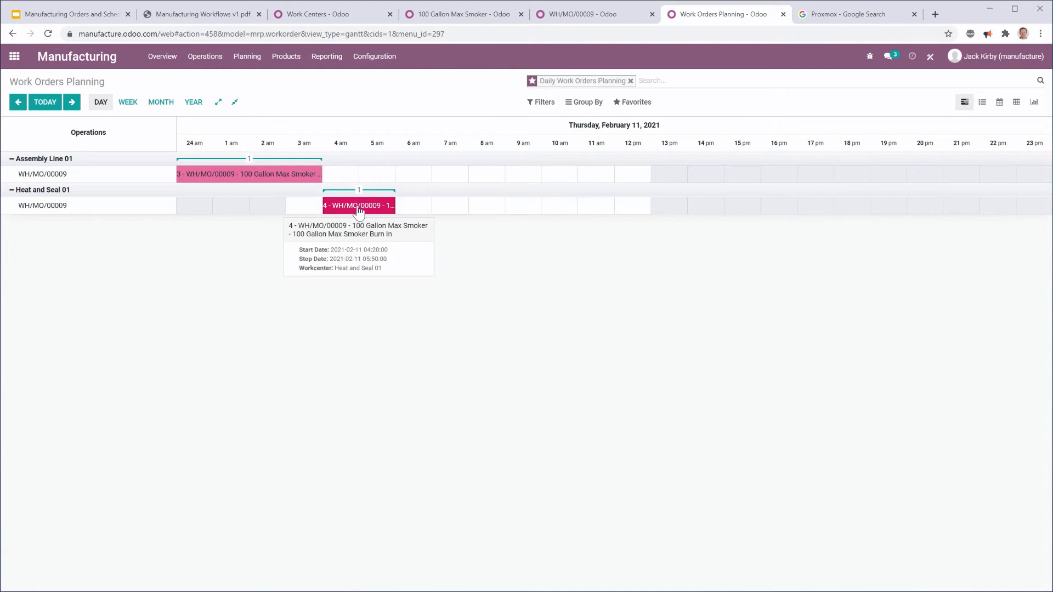
{"action": "left_click", "coordinate": [350, 207]}
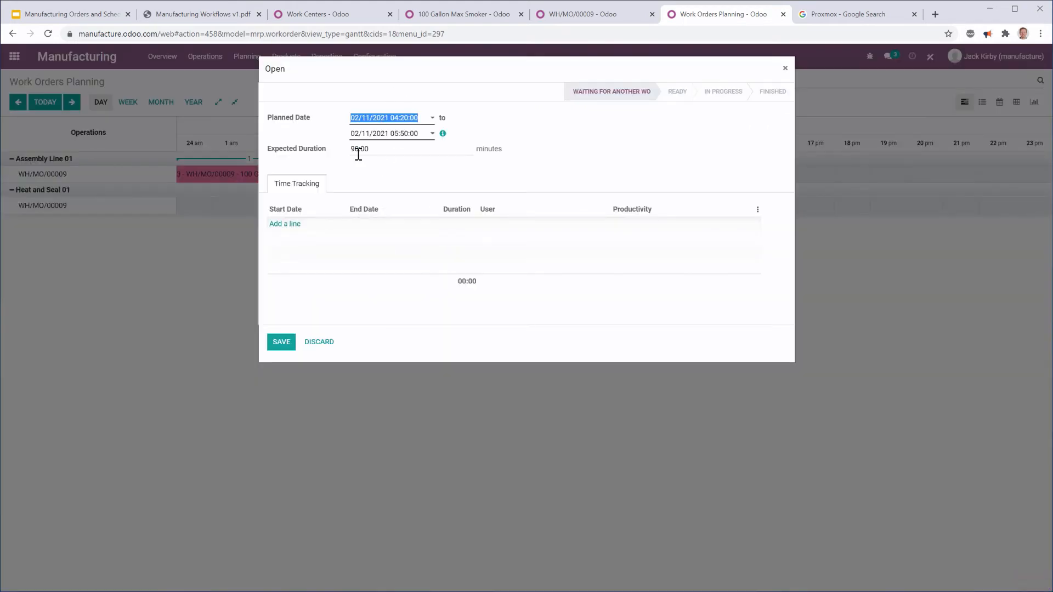
{"action": "left_click", "coordinate": [335, 342]}
Extend WH/MO/00009's burn-in work order on Heat and Seal 01 by two hours in the February 11 plan and adjust its position.
{"action": "mouse_move", "coordinate": [393, 205]}
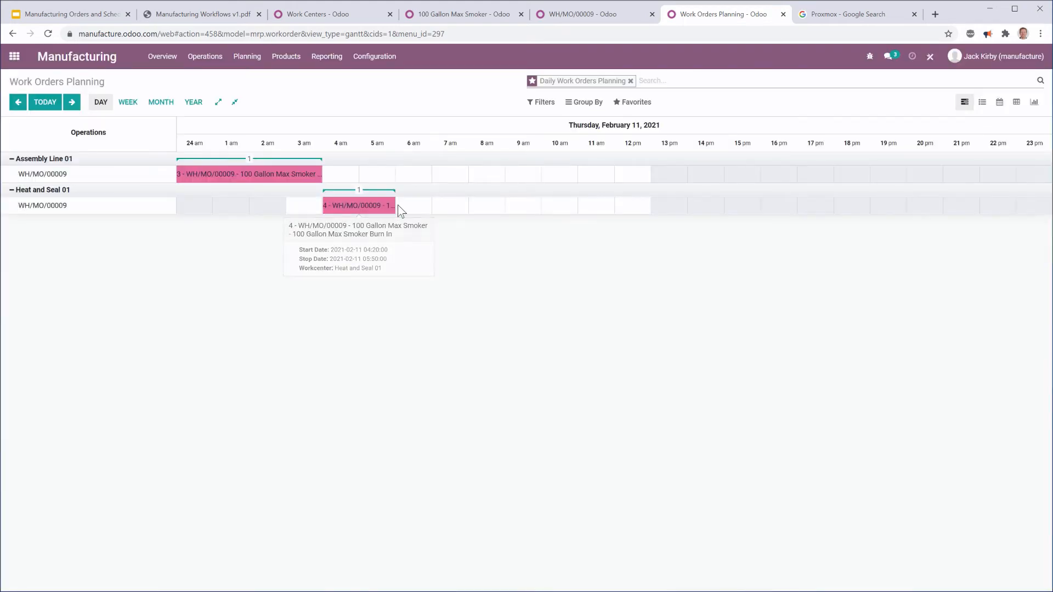
{"action": "left_click_drag", "start_coordinate": [393, 205], "coordinate": [468, 205]}
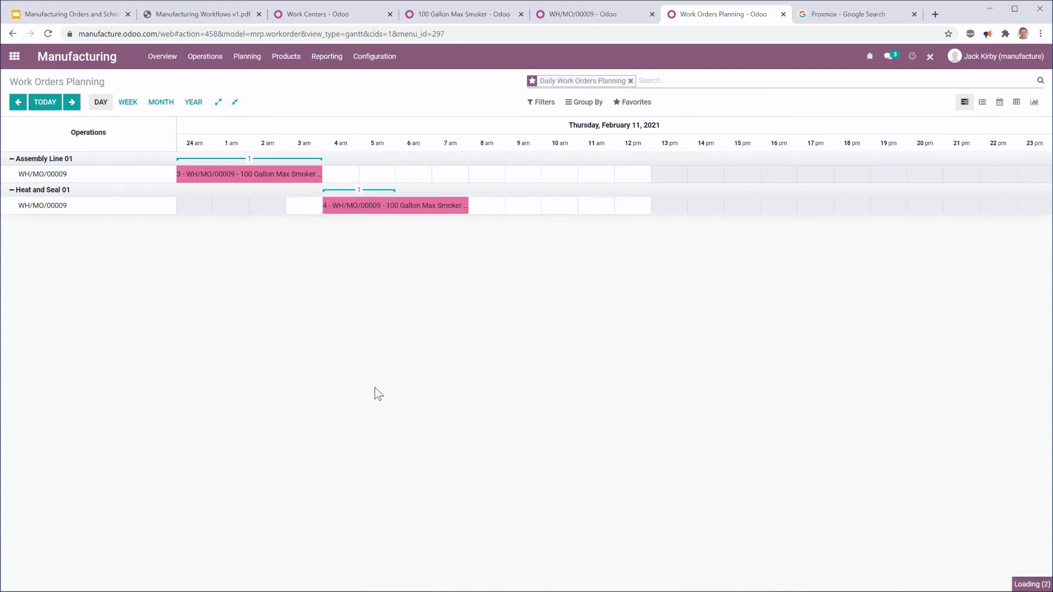
{"action": "mouse_move", "coordinate": [383, 214]}
{"action": "left_click_drag", "start_coordinate": [385, 210], "coordinate": [422, 210]}
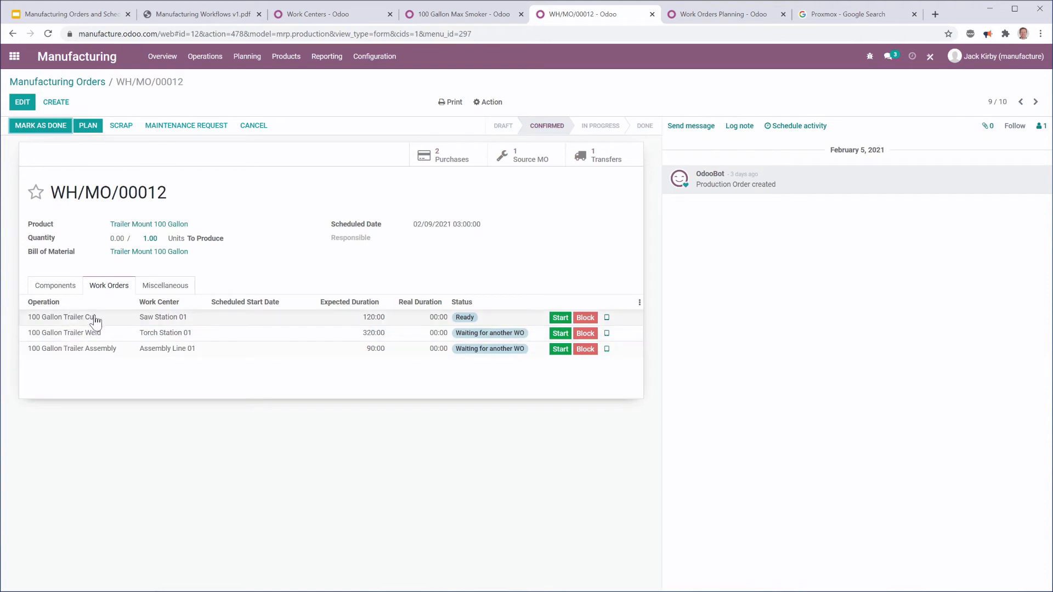
Plan WH/MO/00012's work orders and check how its trailer cut fits on Saw Station 01 in the February 9 plan.
{"action": "left_click", "coordinate": [89, 127]}
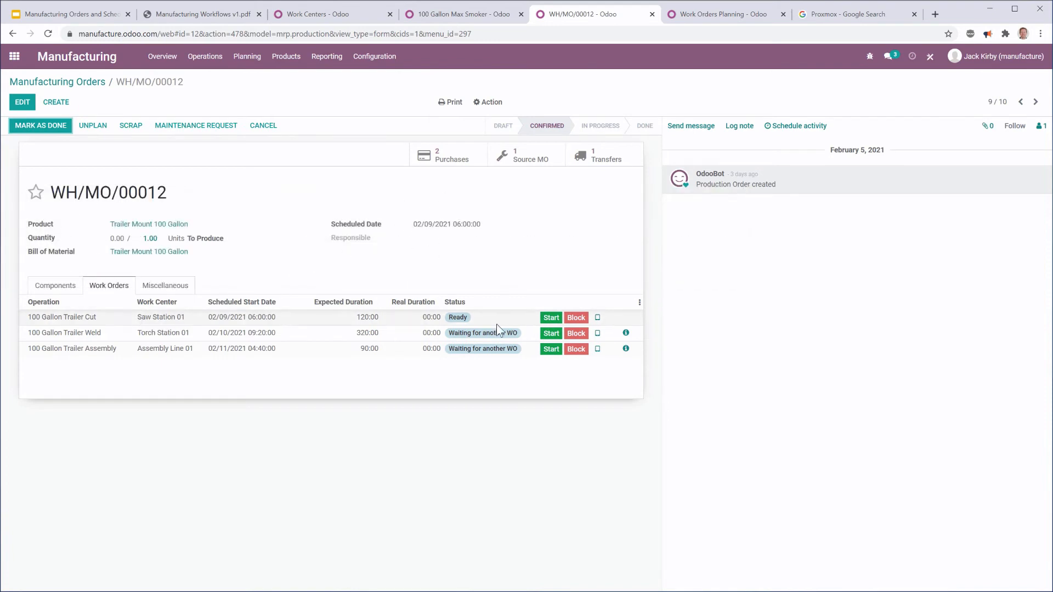
{"action": "key", "text": "ctrl+Tab"}
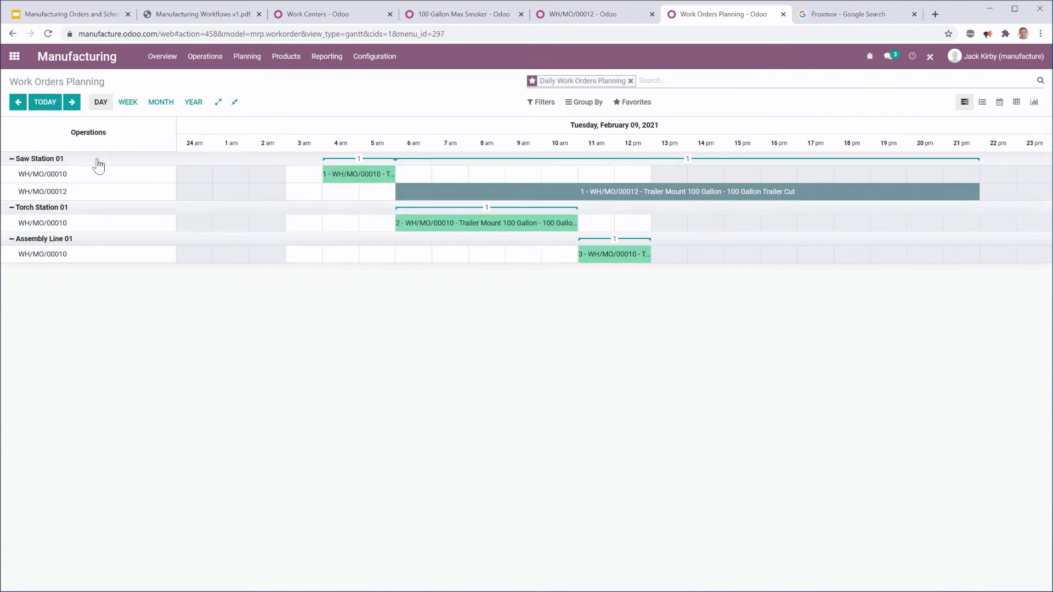
{"action": "mouse_move", "coordinate": [332, 174]}
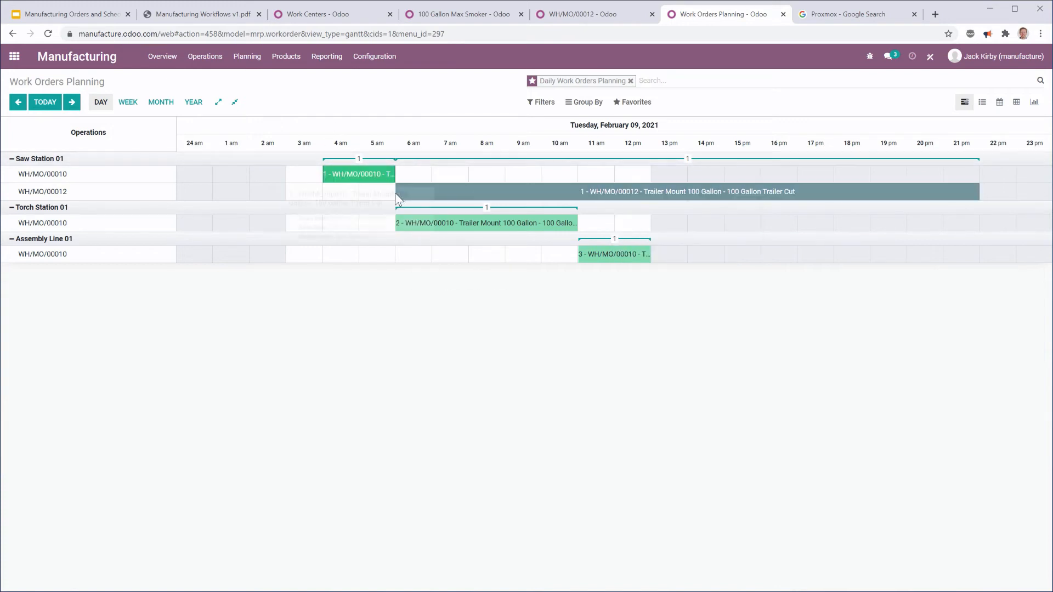
{"action": "mouse_move", "coordinate": [416, 197]}
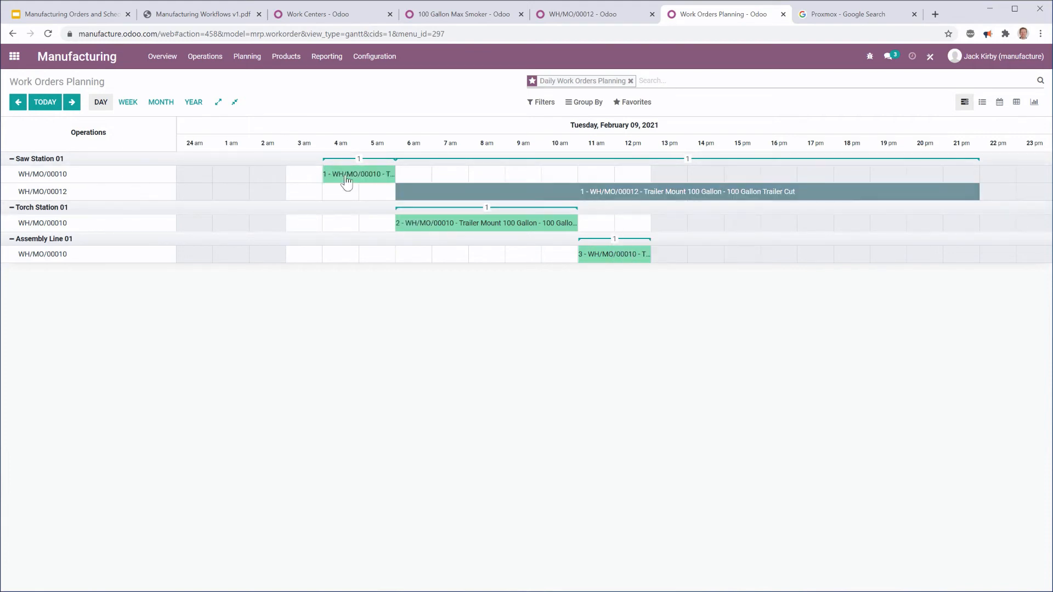
Return to manufacturing order WH/MO/00012 by way of the work centers and the 100 Gallon Max Smoker bill of materials.
{"action": "left_click", "coordinate": [329, 15]}
{"action": "left_click", "coordinate": [440, 10]}
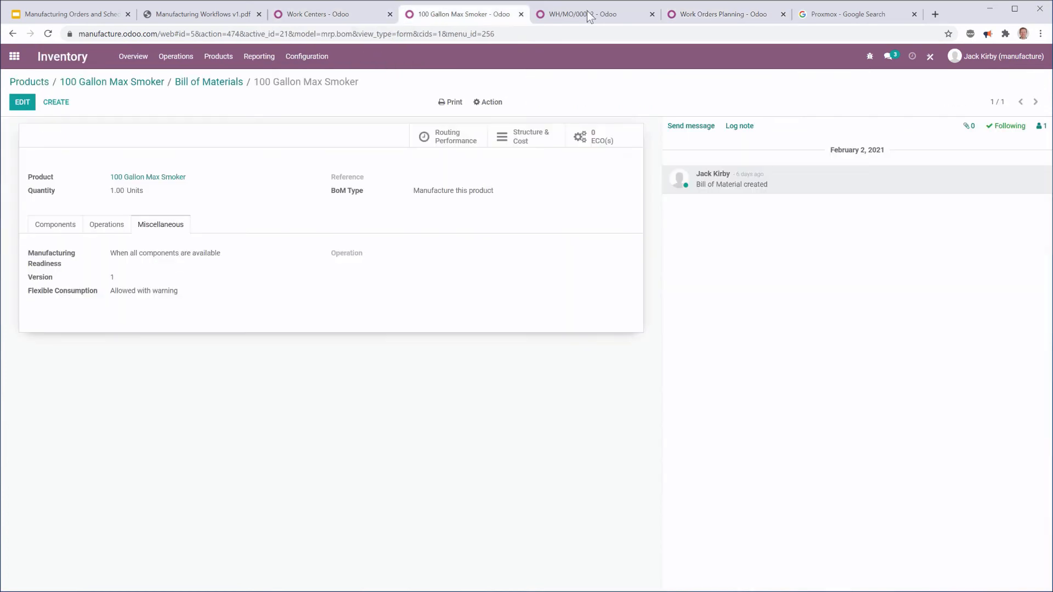
{"action": "left_click", "coordinate": [604, 15]}
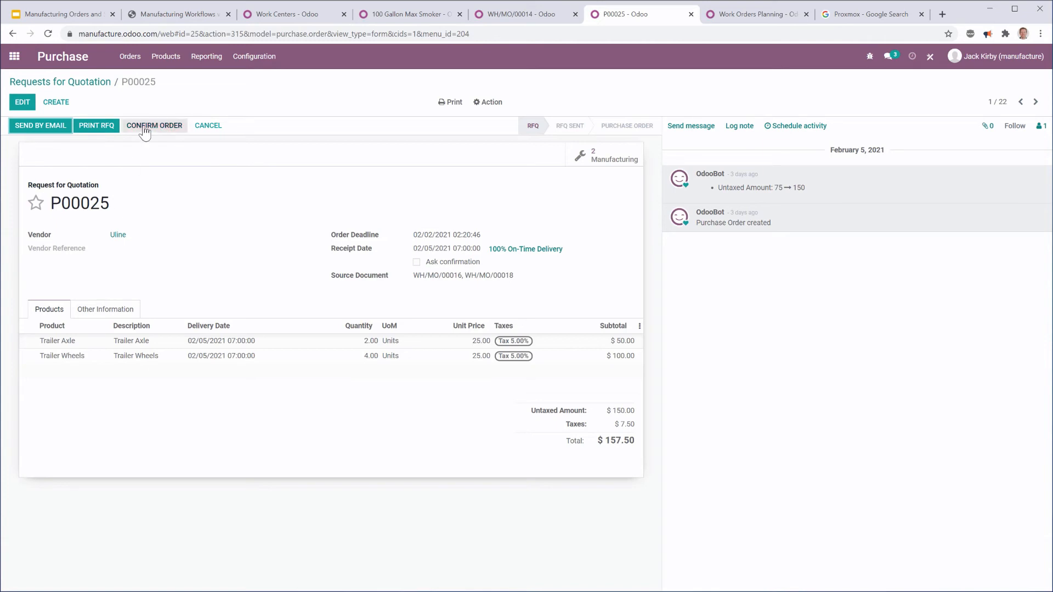
Set the order deadline and receipt date of the Uline request for quotation to 02/12/2021, save it, and confirm the order.
{"action": "left_click", "coordinate": [22, 102]}
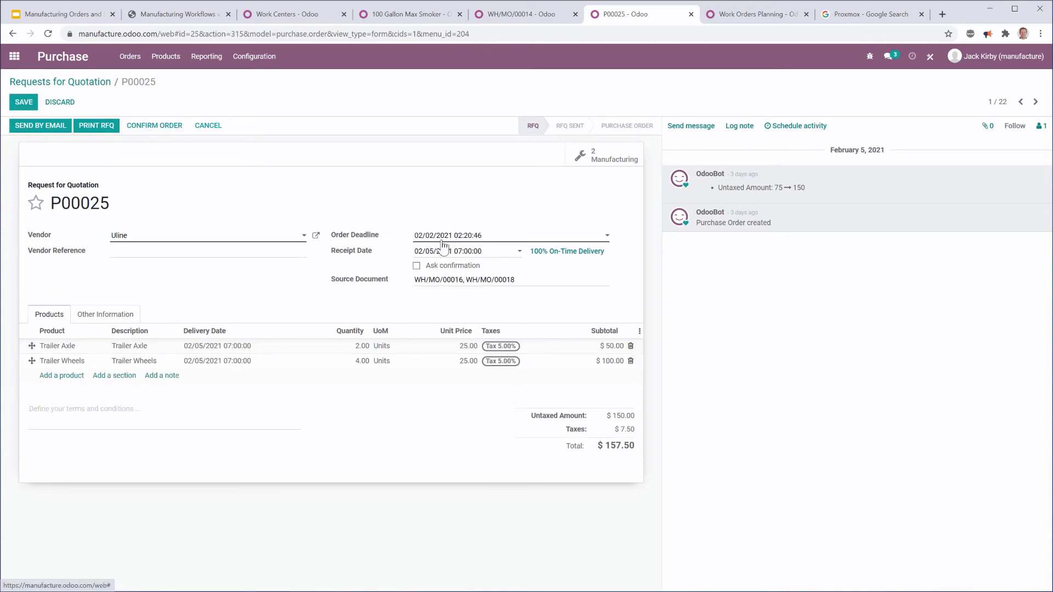
{"action": "left_click", "coordinate": [443, 240]}
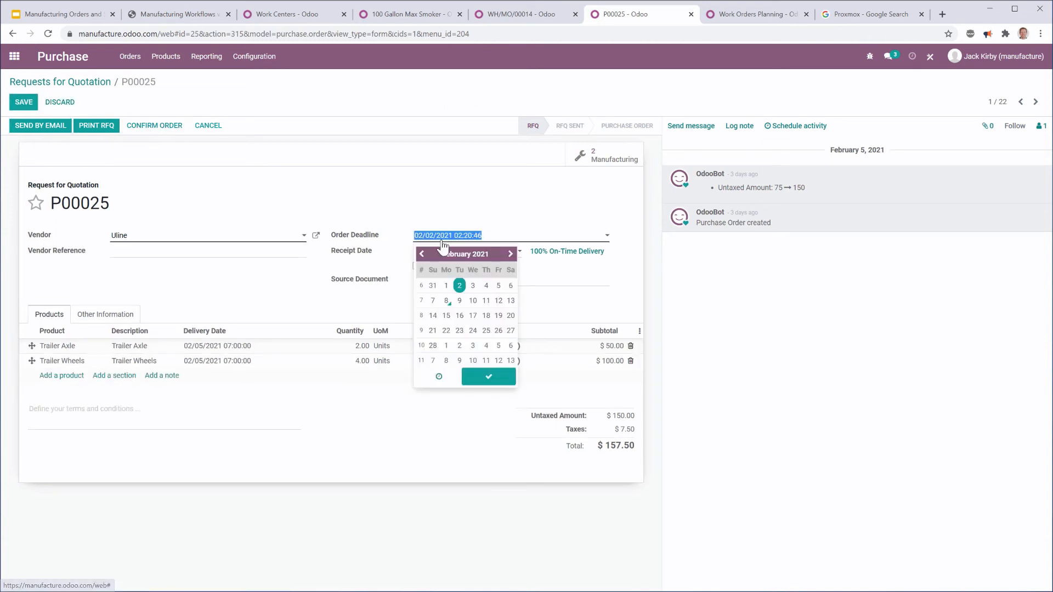
{"action": "left_click", "coordinate": [499, 301]}
{"action": "left_click", "coordinate": [344, 267]}
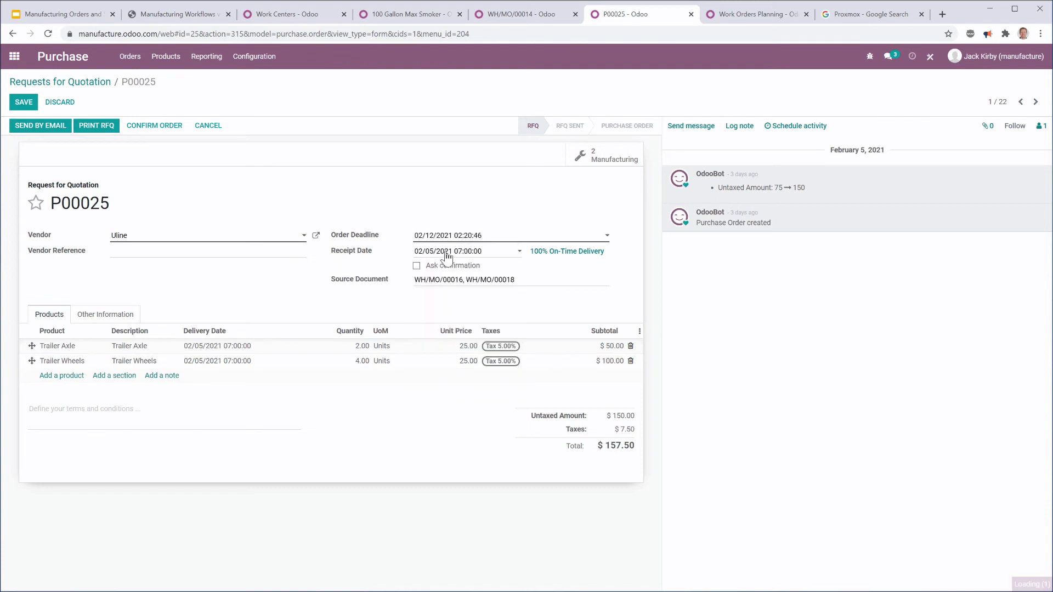
{"action": "left_click", "coordinate": [447, 253]}
{"action": "left_click", "coordinate": [498, 315]}
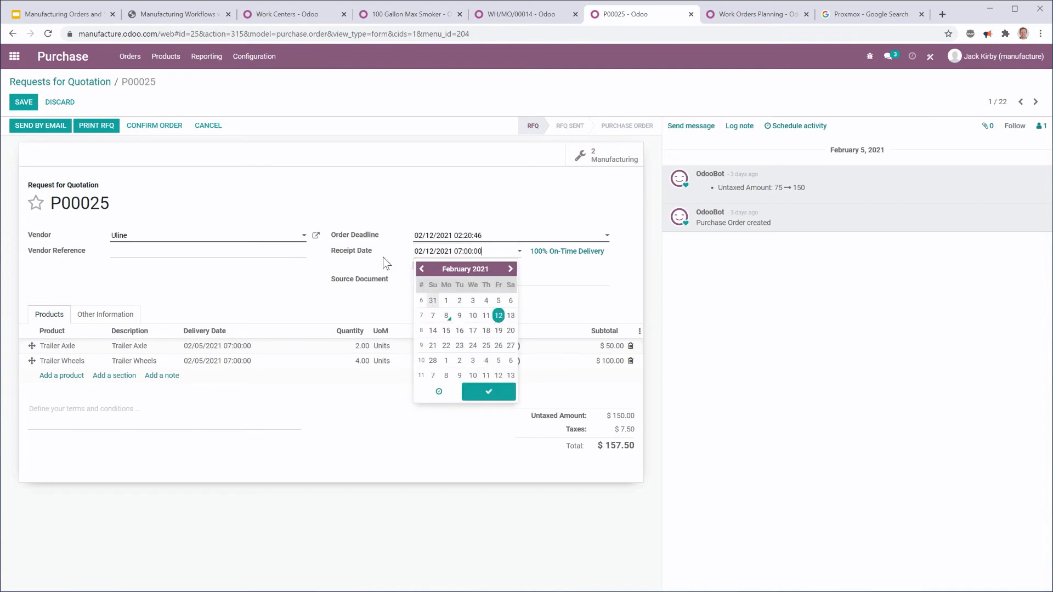
{"action": "left_click", "coordinate": [318, 266]}
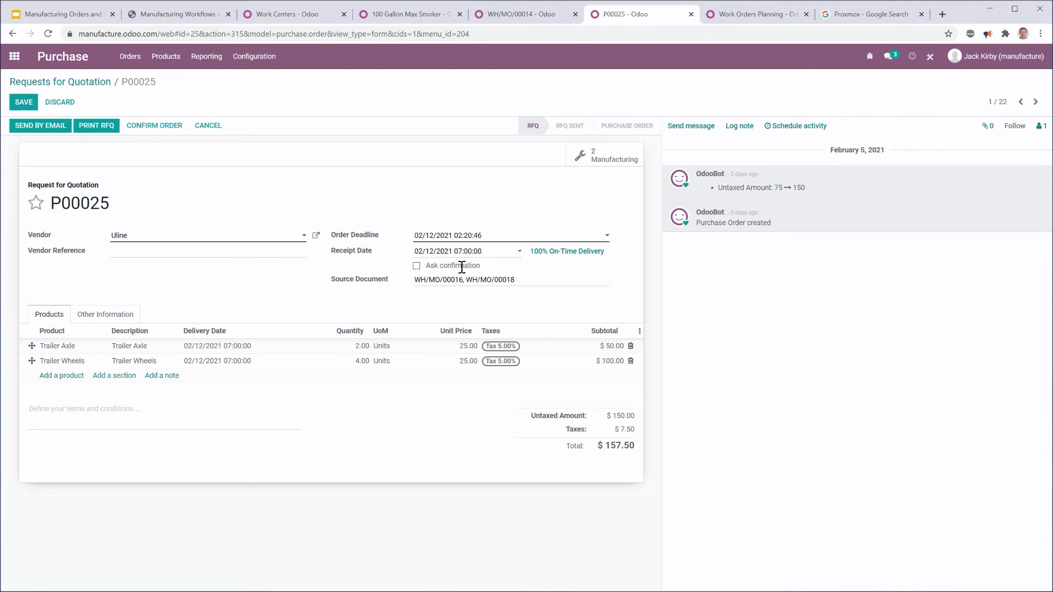
{"action": "left_click", "coordinate": [16, 97]}
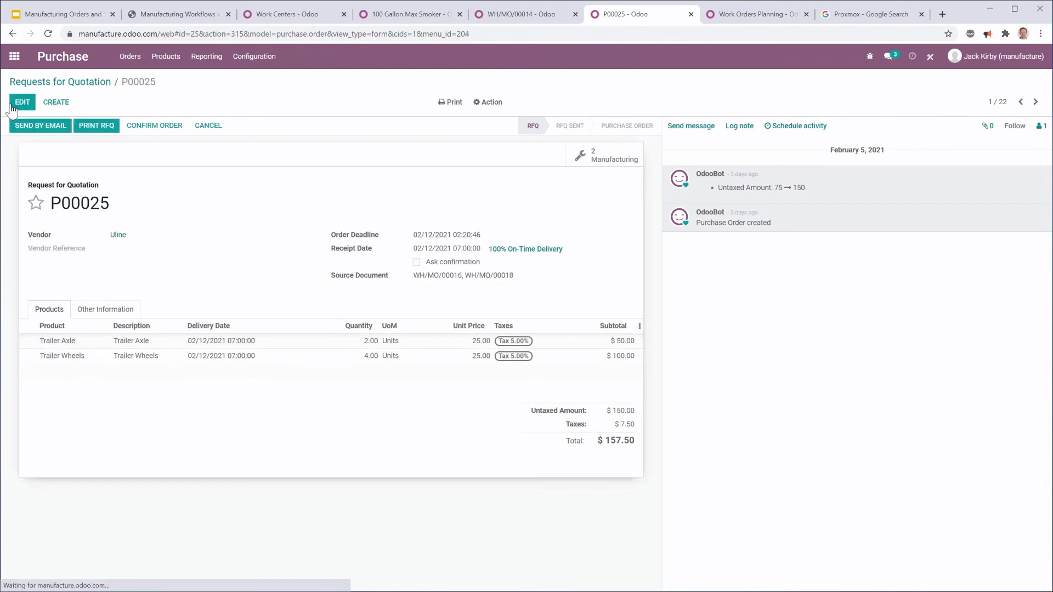
{"action": "left_click", "coordinate": [164, 133]}
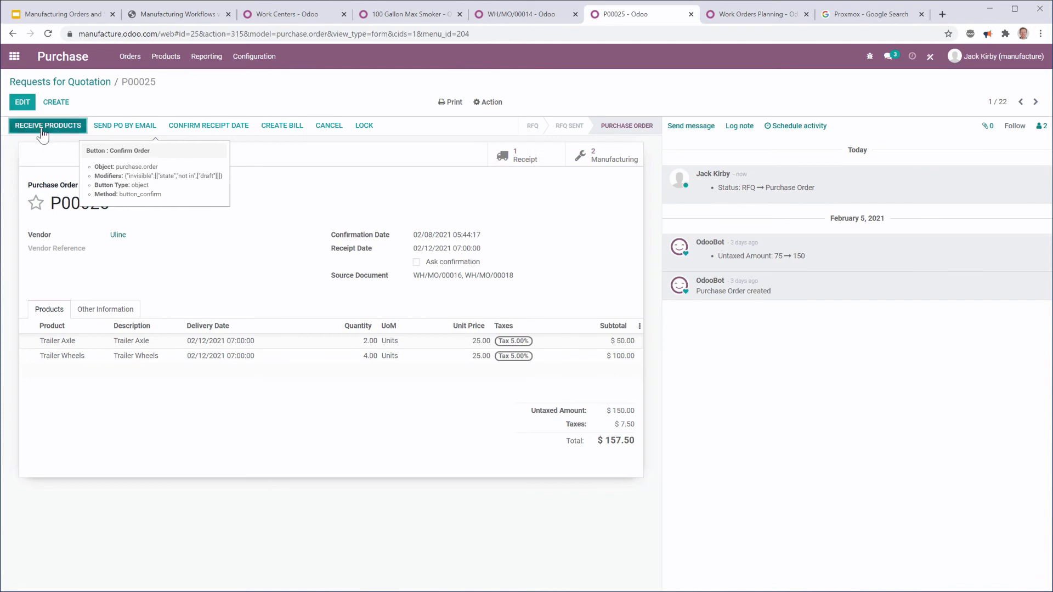
Set the scheduled date of manufacturing order WH/MO/00014 to 02/13/2021 03:00:00, save it, and plan its work orders.
{"action": "left_click", "coordinate": [426, 15]}
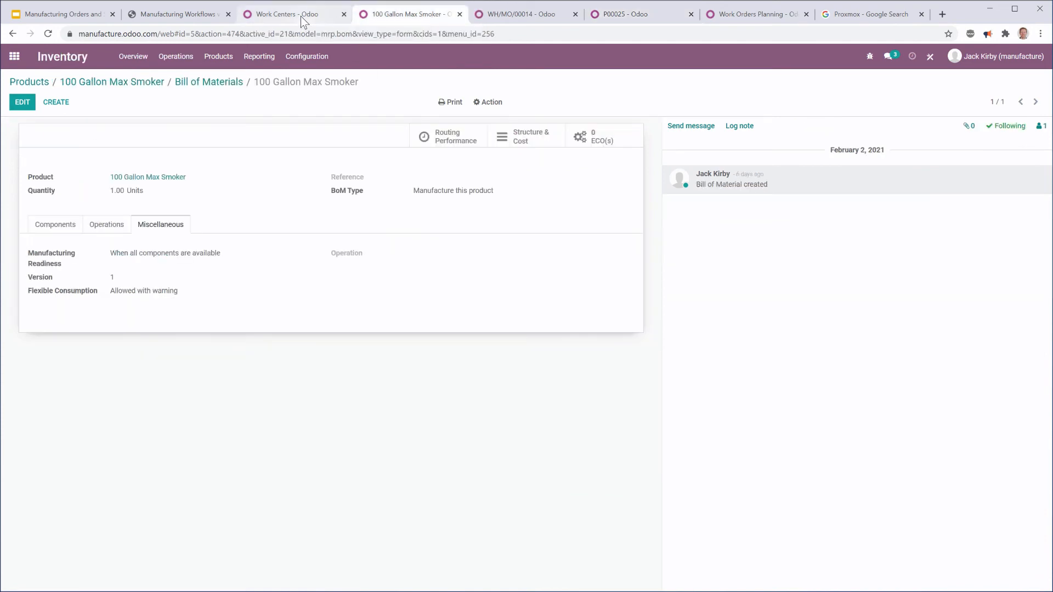
{"action": "left_click", "coordinate": [499, 16]}
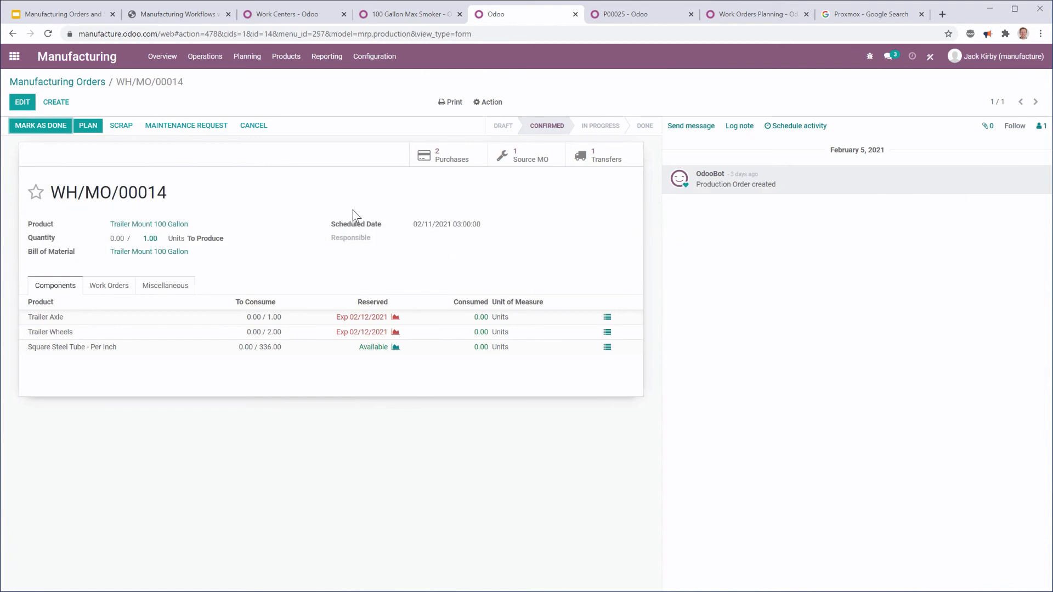
{"action": "left_click", "coordinate": [18, 103]}
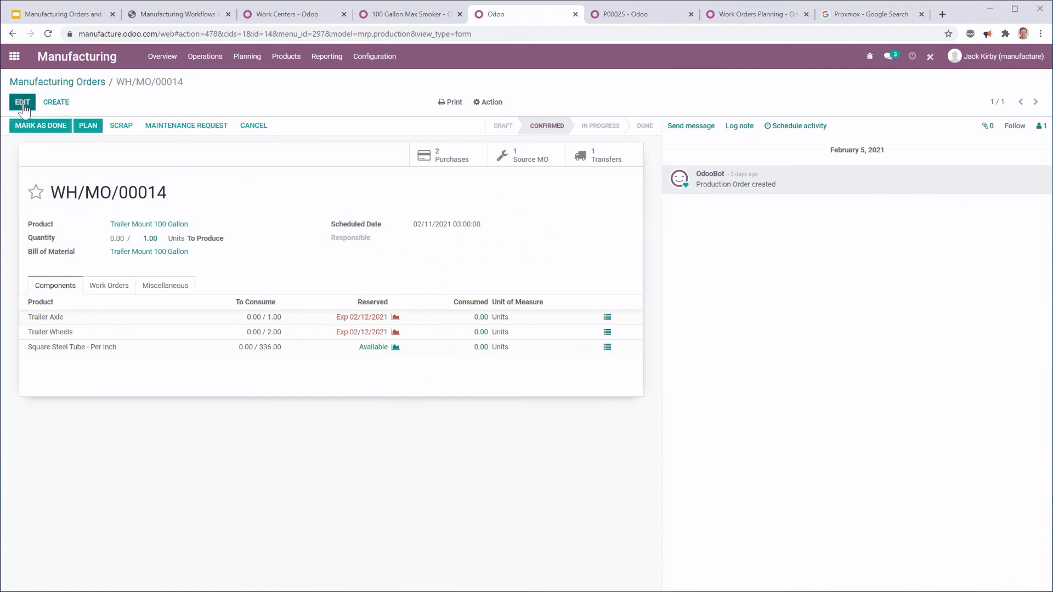
{"action": "left_click", "coordinate": [447, 225]}
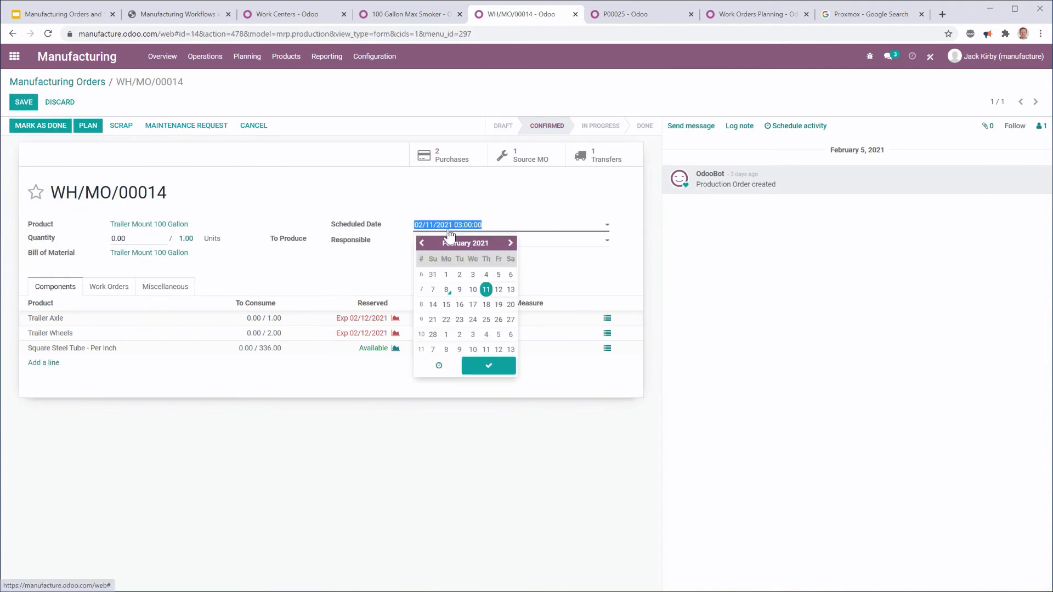
{"action": "left_click", "coordinate": [510, 289]}
{"action": "left_click", "coordinate": [351, 195]}
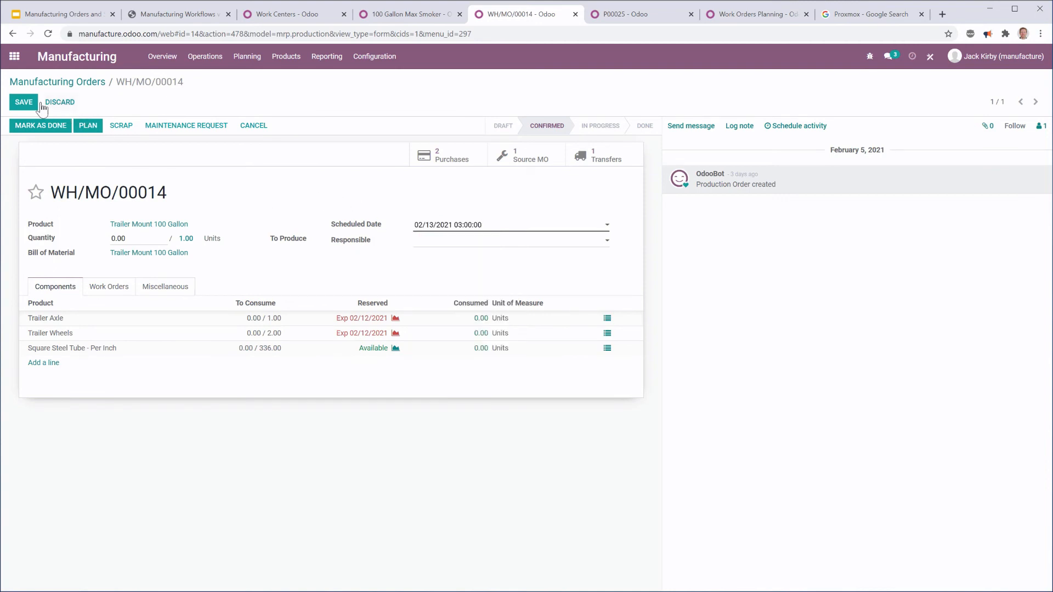
{"action": "left_click", "coordinate": [20, 102]}
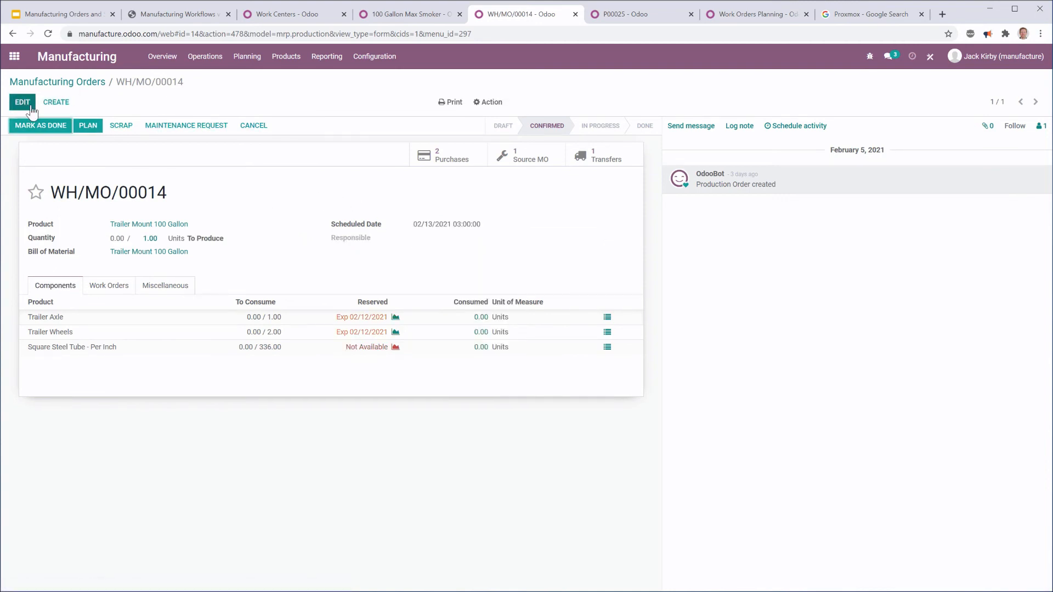
{"action": "left_click", "coordinate": [120, 292]}
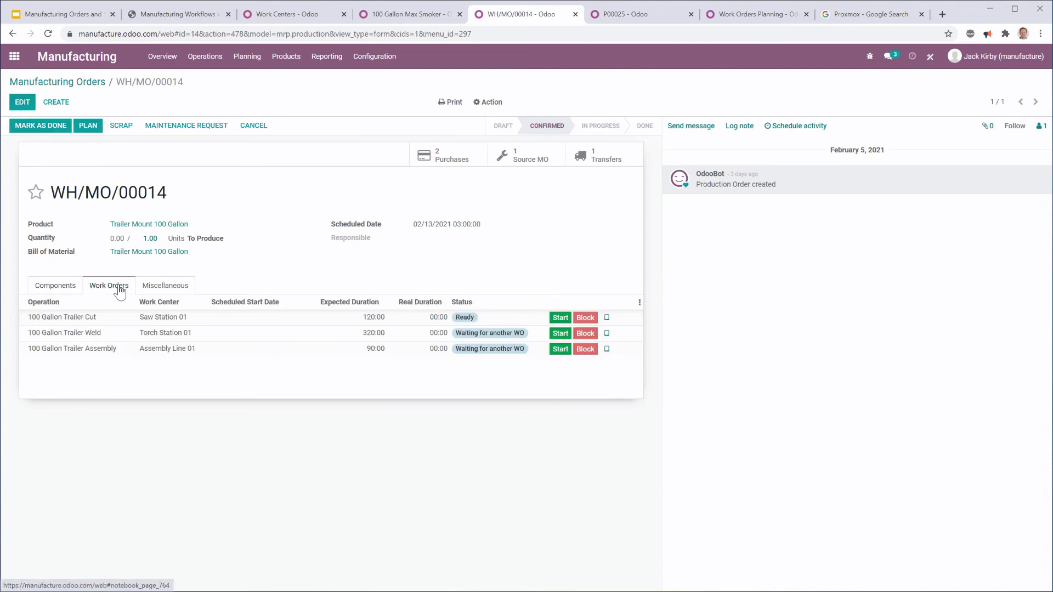
{"action": "left_click", "coordinate": [88, 126]}
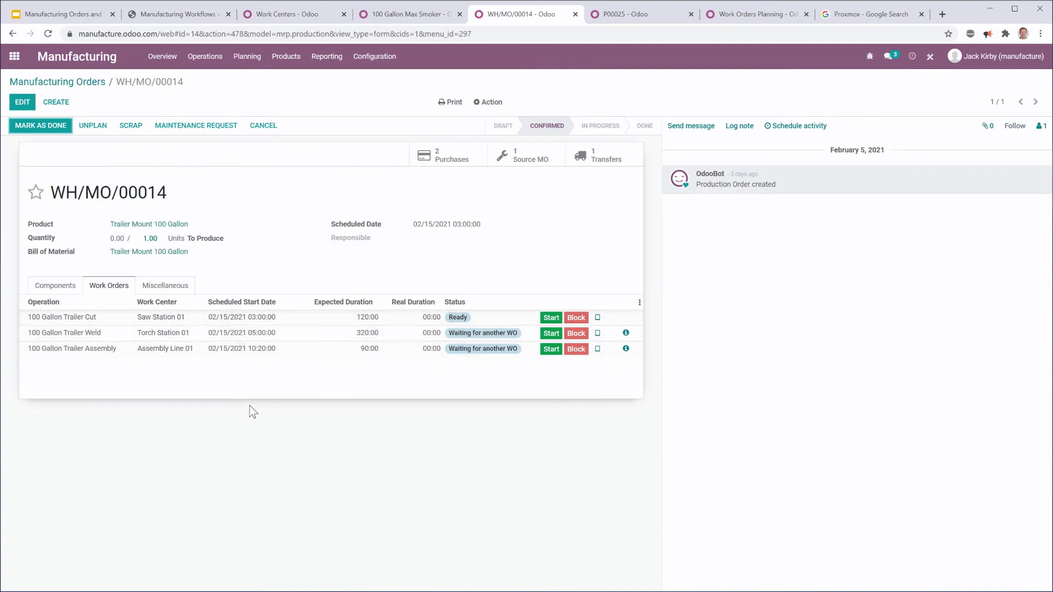
Examine how WH/MO/00014's work orders are laid out across the work centers in the February 15 plan.
{"action": "left_click", "coordinate": [738, 15]}
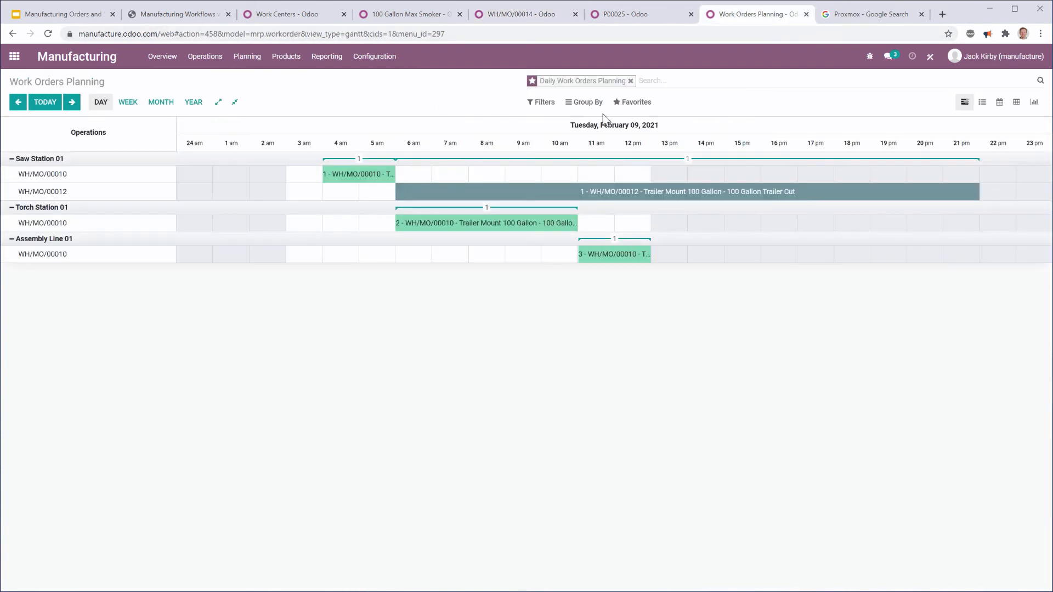
{"action": "left_click", "coordinate": [74, 103]}
{"action": "left_click", "coordinate": [75, 103]}
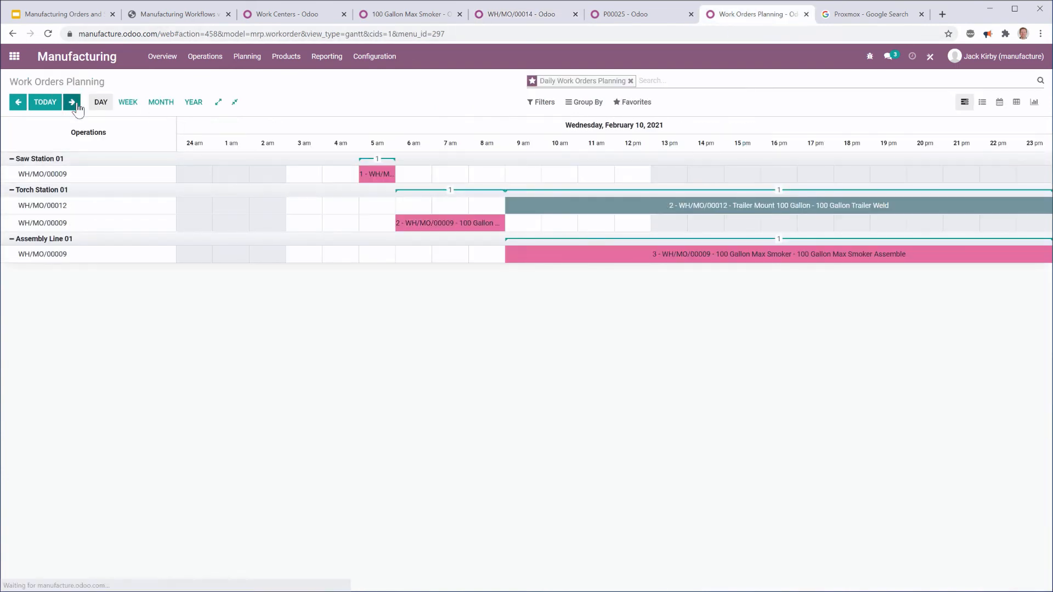
{"action": "left_click", "coordinate": [74, 103]}
{"action": "left_click", "coordinate": [74, 103]}
{"action": "left_click", "coordinate": [74, 103]}
{"action": "left_click", "coordinate": [75, 103]}
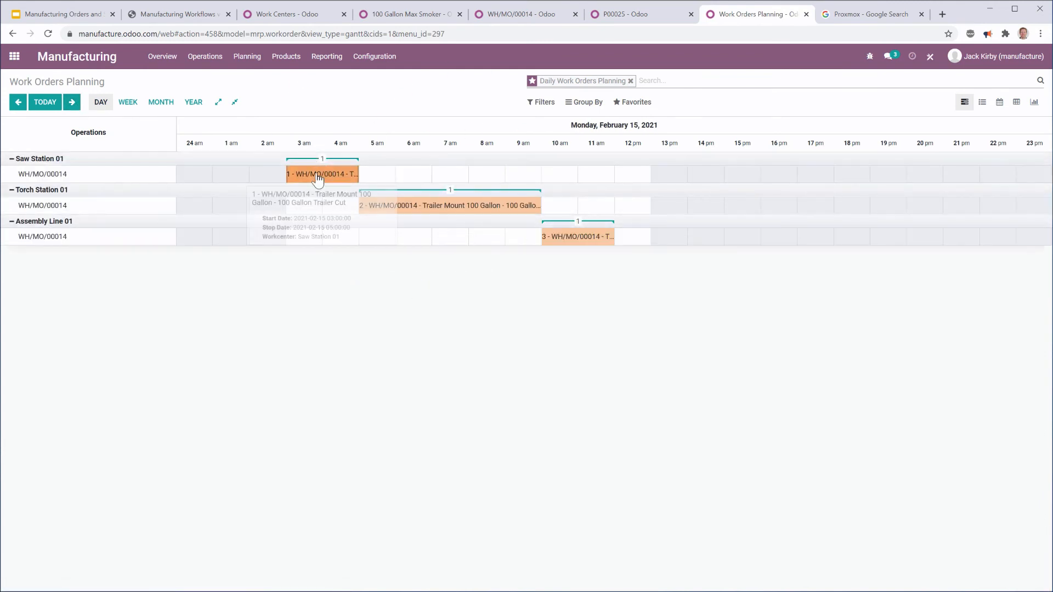
{"action": "mouse_move", "coordinate": [546, 215]}
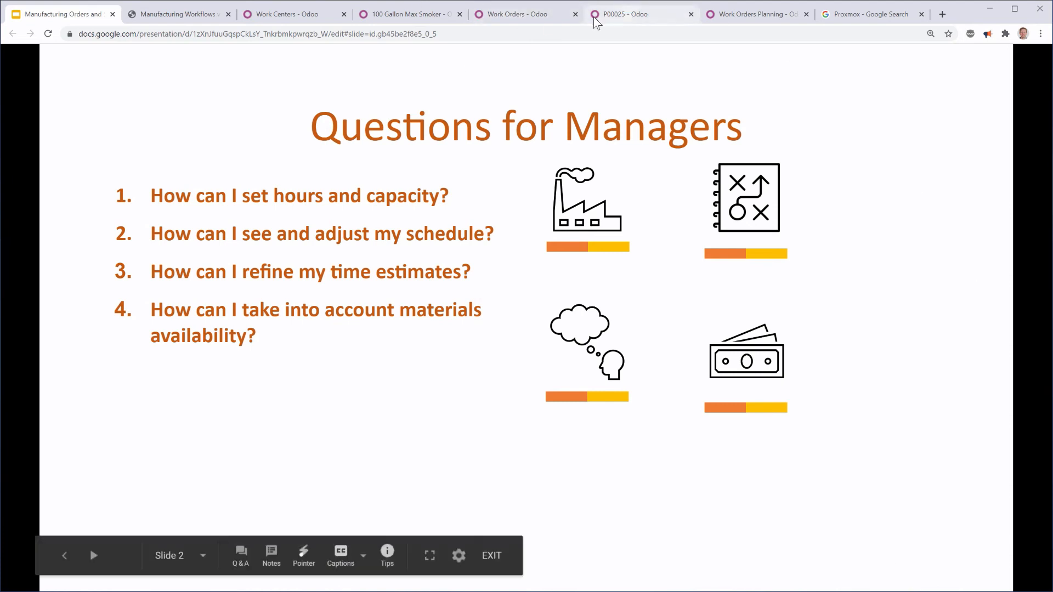
Open the work orders report of real and expected durations for done work orders and group its rows by operation.
{"action": "left_click", "coordinate": [532, 18]}
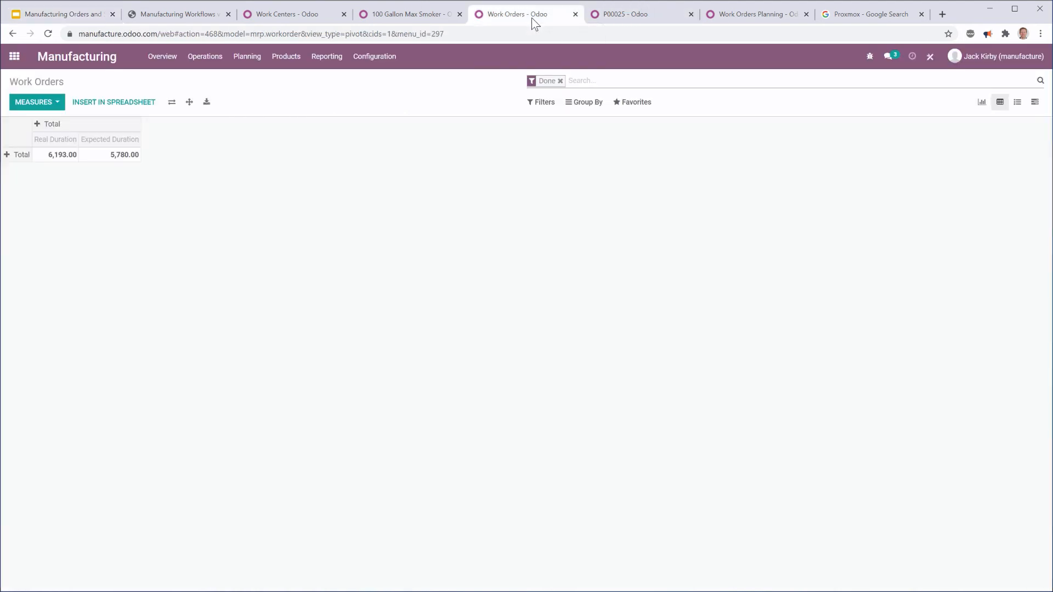
{"action": "left_click", "coordinate": [329, 60]}
{"action": "left_click", "coordinate": [137, 290]}
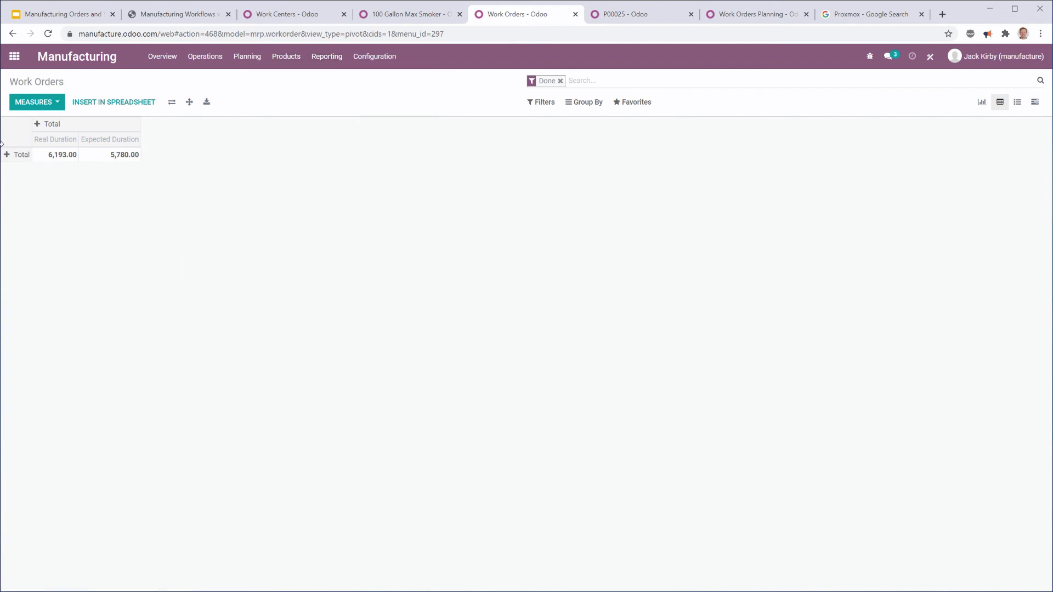
{"action": "left_click", "coordinate": [6, 155]}
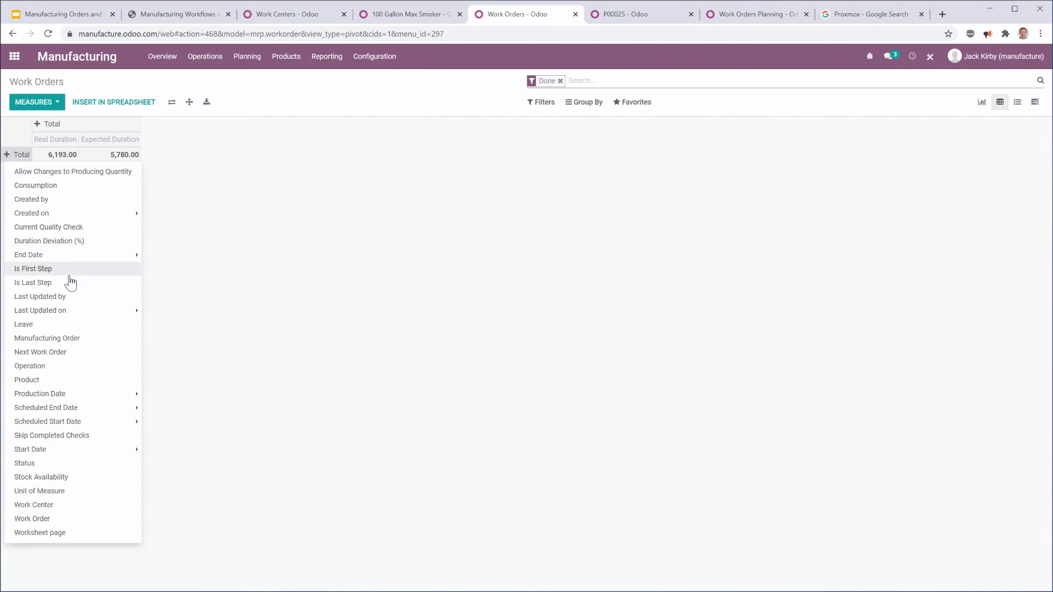
{"action": "left_click", "coordinate": [59, 366]}
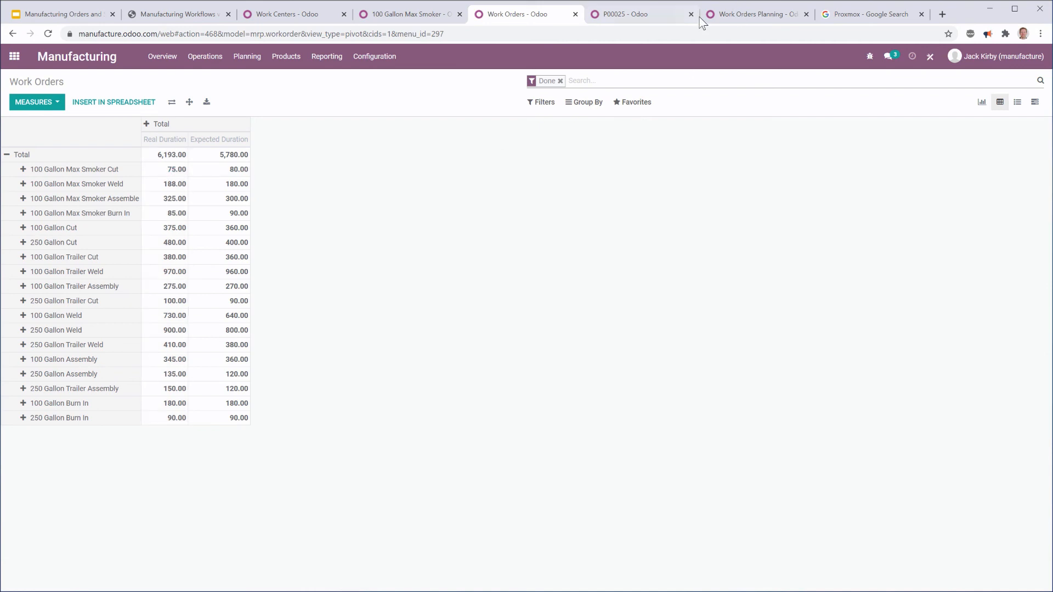
In the 100 Gallon Max Smoker bill of materials, set the Cut operation's default duration to 75 minutes and save the operation.
{"action": "left_click", "coordinate": [389, 17]}
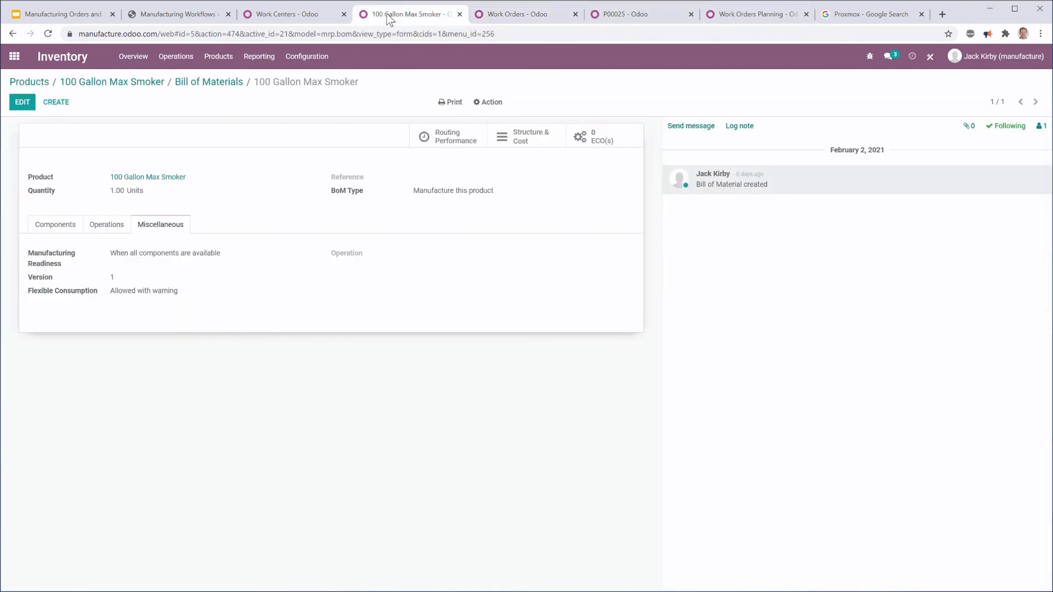
{"action": "left_click", "coordinate": [105, 232]}
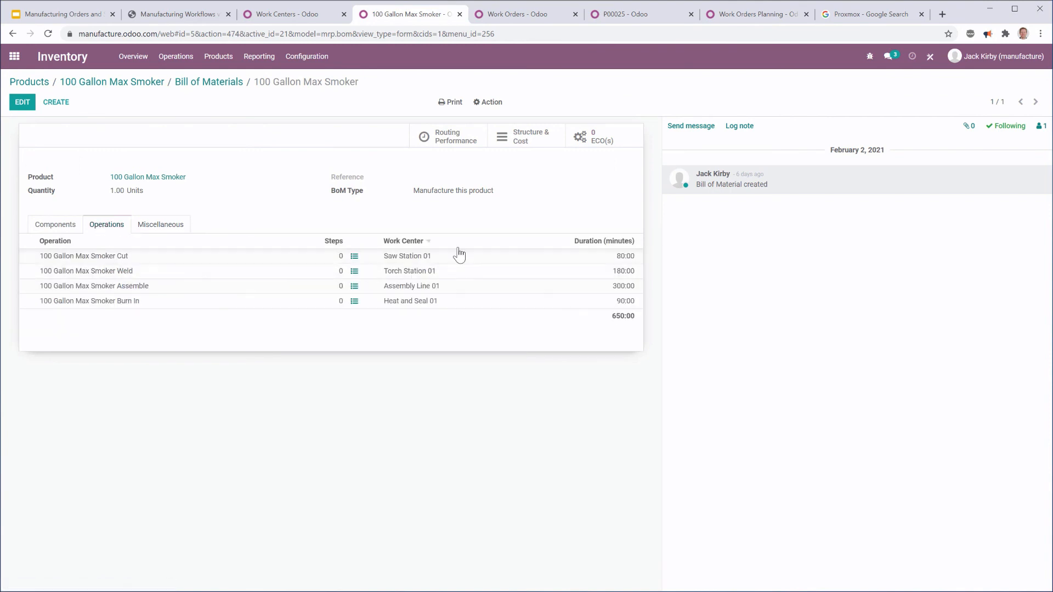
{"action": "left_click", "coordinate": [22, 103]}
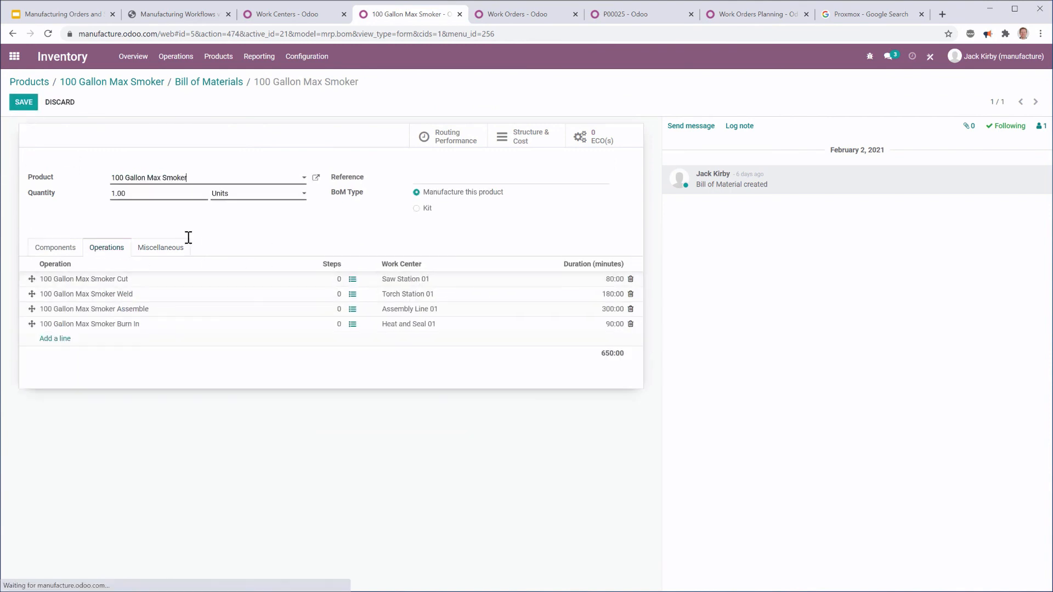
{"action": "left_click", "coordinate": [601, 284]}
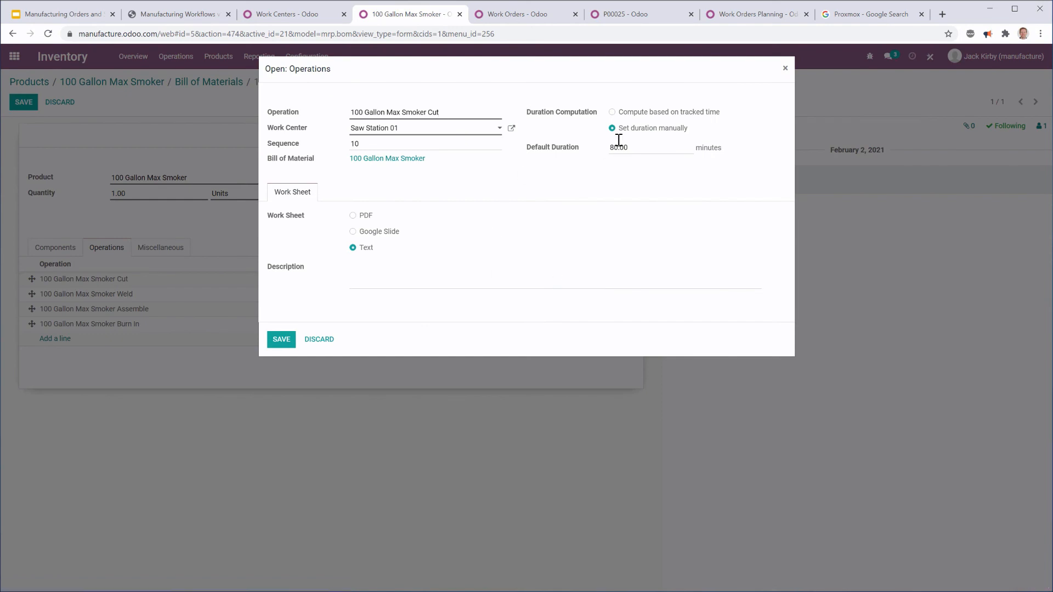
{"action": "left_click_drag", "start_coordinate": [644, 149], "coordinate": [538, 145]}
{"action": "type", "text": "75"}
{"action": "left_click", "coordinate": [277, 341]}
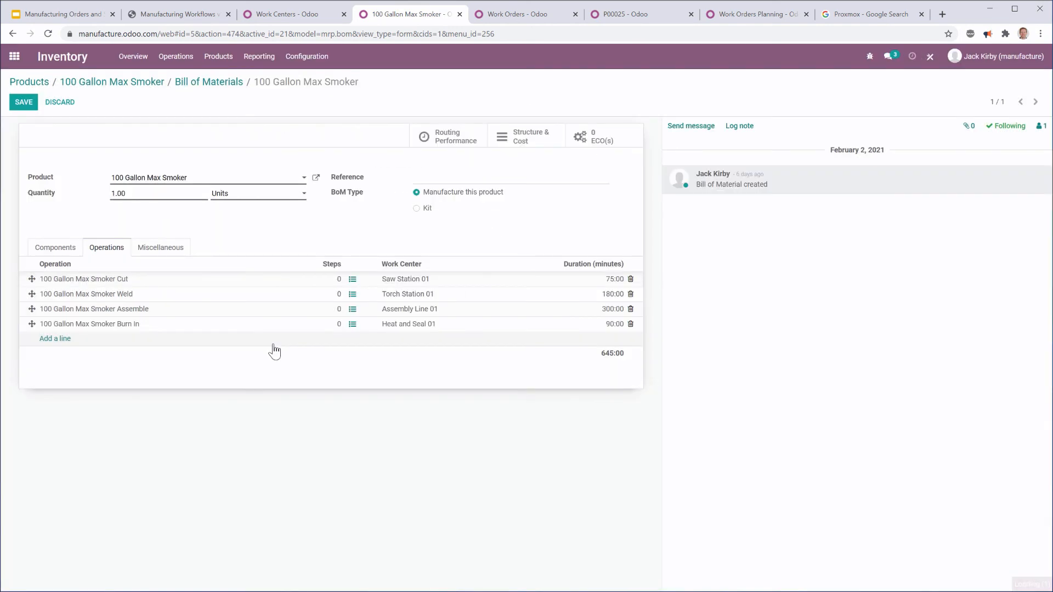
Check the Weld operation in the work orders report, set its default duration to 190 minutes in the bill of materials, and return to the report.
{"action": "left_click", "coordinate": [537, 23]}
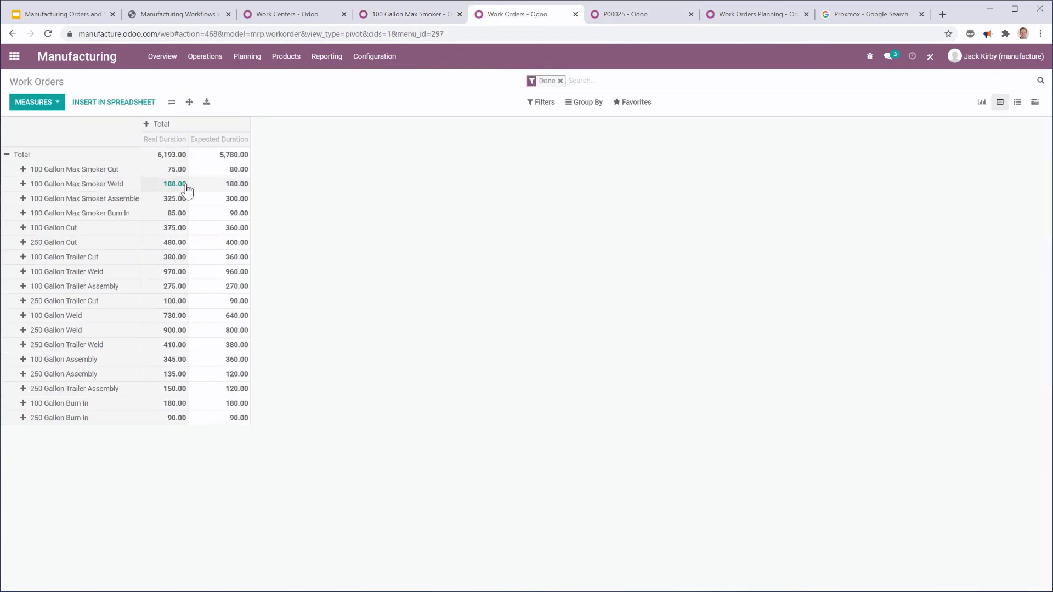
{"action": "left_click", "coordinate": [407, 15]}
{"action": "left_click", "coordinate": [606, 294]}
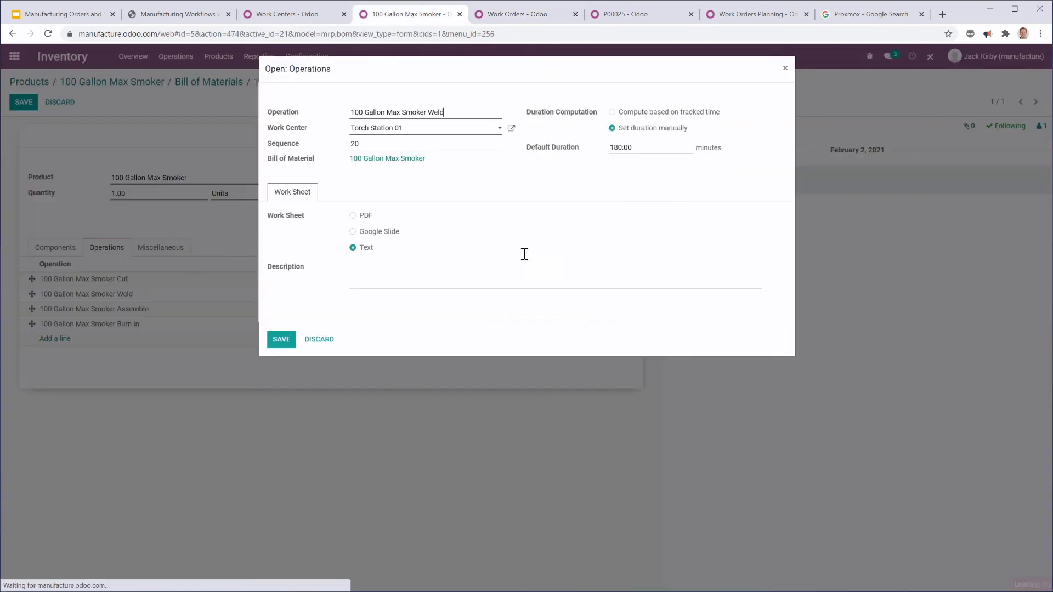
{"action": "left_click_drag", "start_coordinate": [666, 148], "coordinate": [490, 155]}
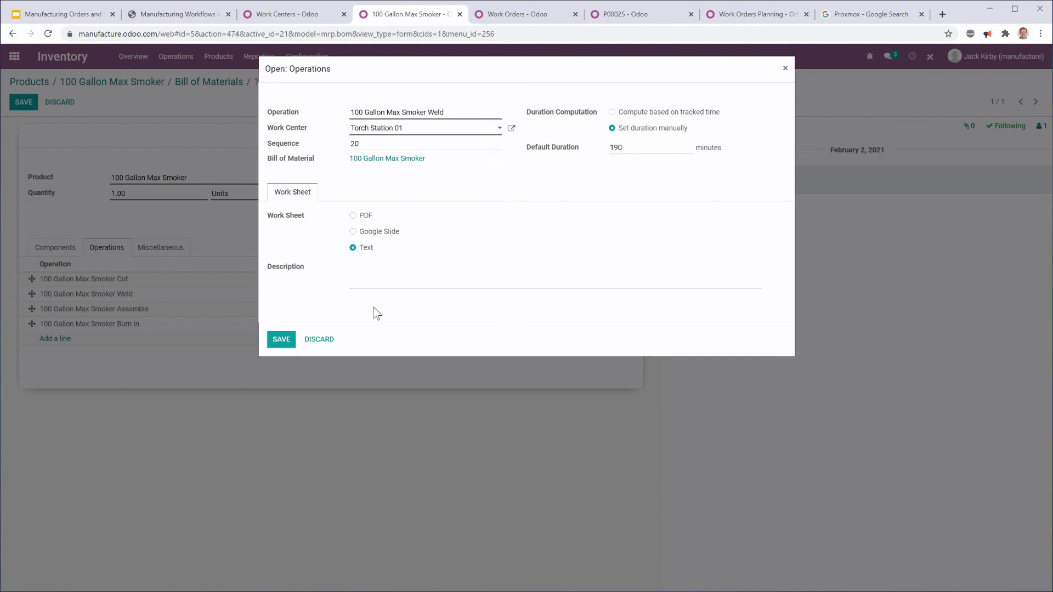
{"action": "left_click", "coordinate": [271, 344]}
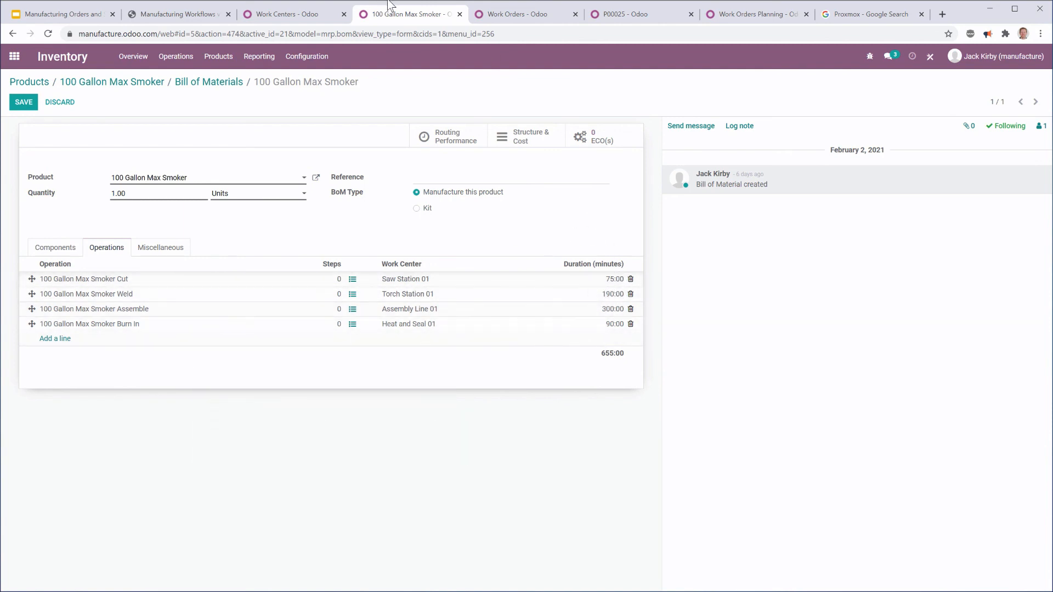
{"action": "left_click", "coordinate": [541, 21]}
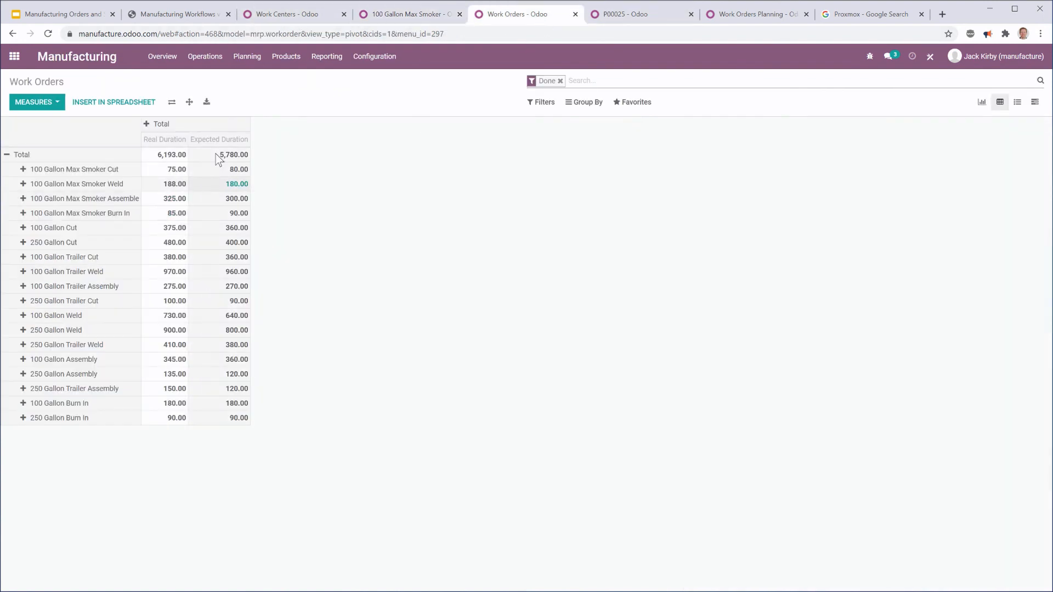